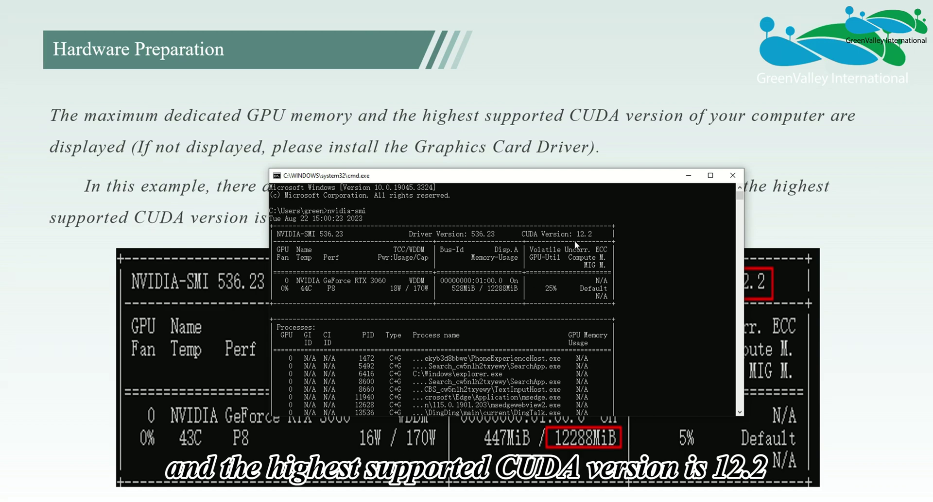
# Step: Close the Command Prompt after confirming 12288MiB GPU memory and CUDA Version 12.2
pyautogui.click(733, 175)
# Step: Check the GeForce RTX 3060 system information: the NVCUDA64.DLL CUDA component and graphics card details
pyautogui.press('pagedown')
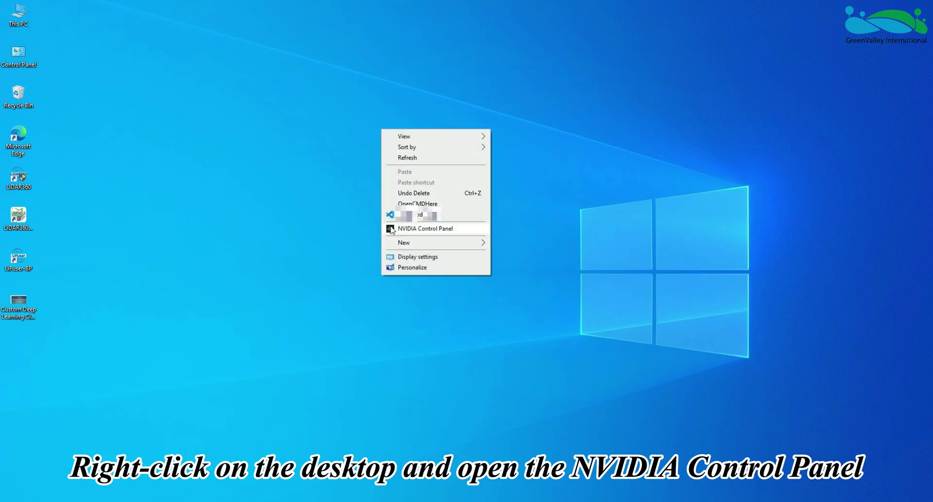
pyautogui.click(438, 230)
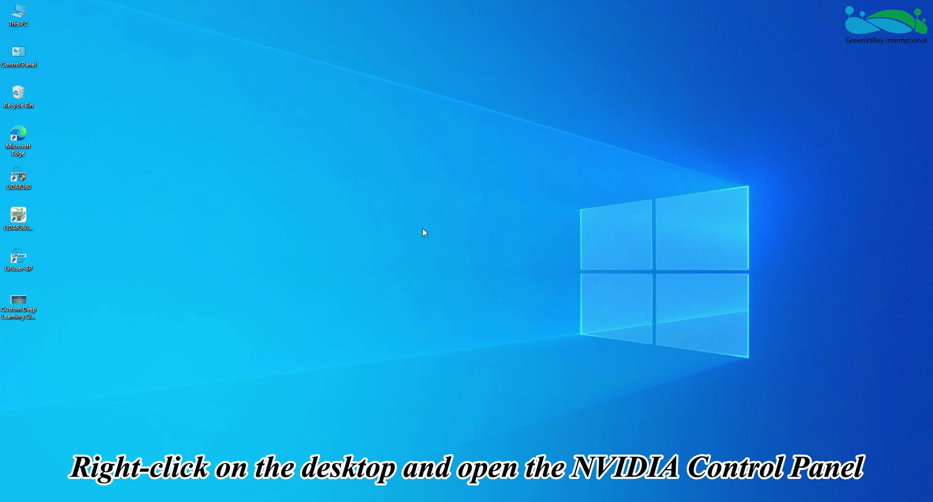
pyautogui.click(351, 392)
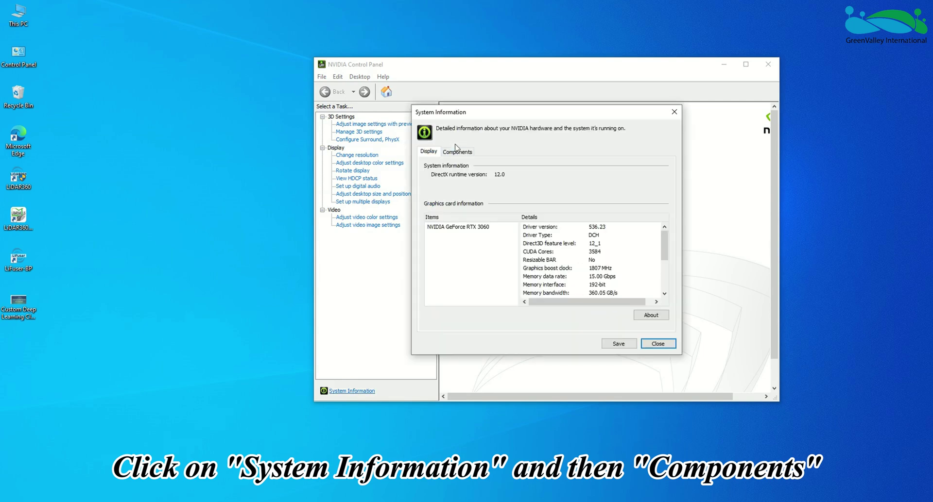
pyautogui.click(457, 152)
pyautogui.click(546, 206)
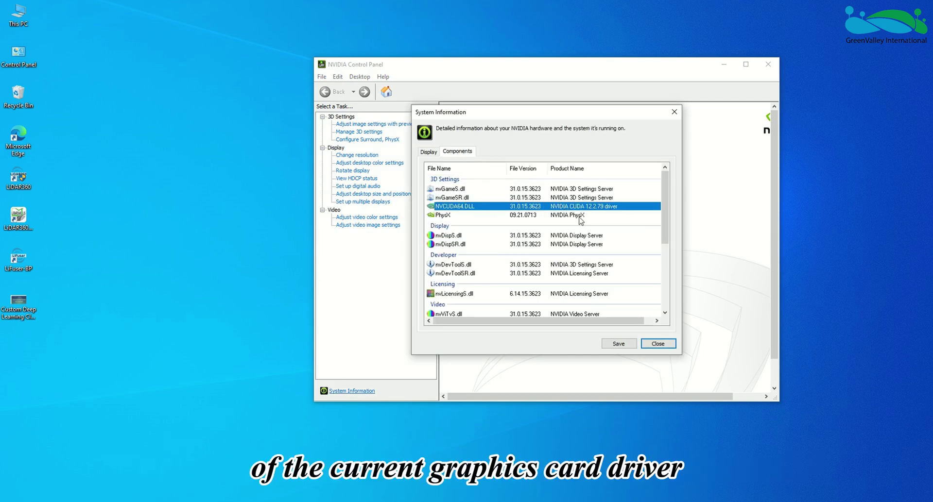
pyautogui.click(428, 153)
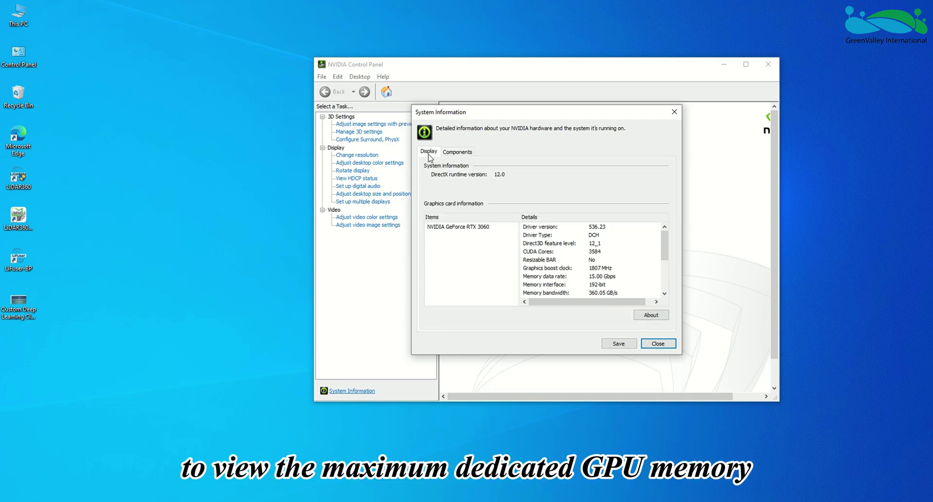
pyautogui.scroll(-2, 608, 258)
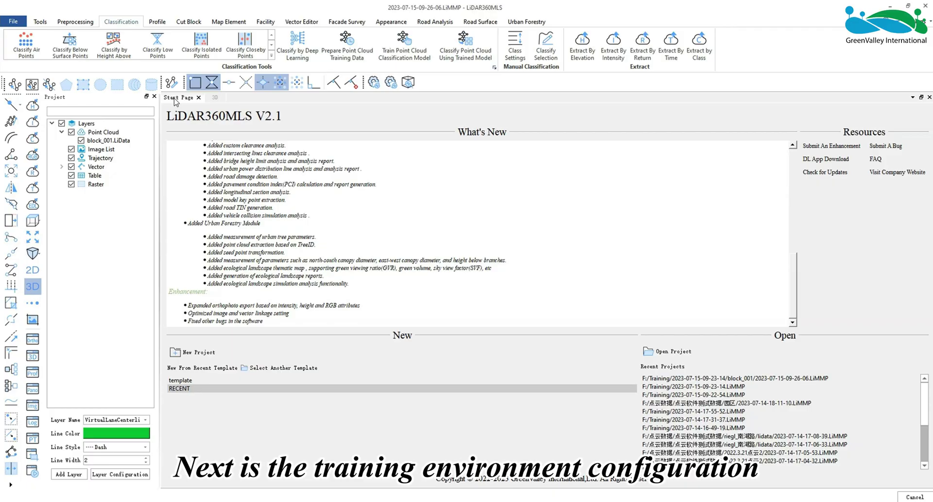
# Step: Start model training and follow the Service Package Address link to download the deep-learning server package
pyautogui.click(404, 51)
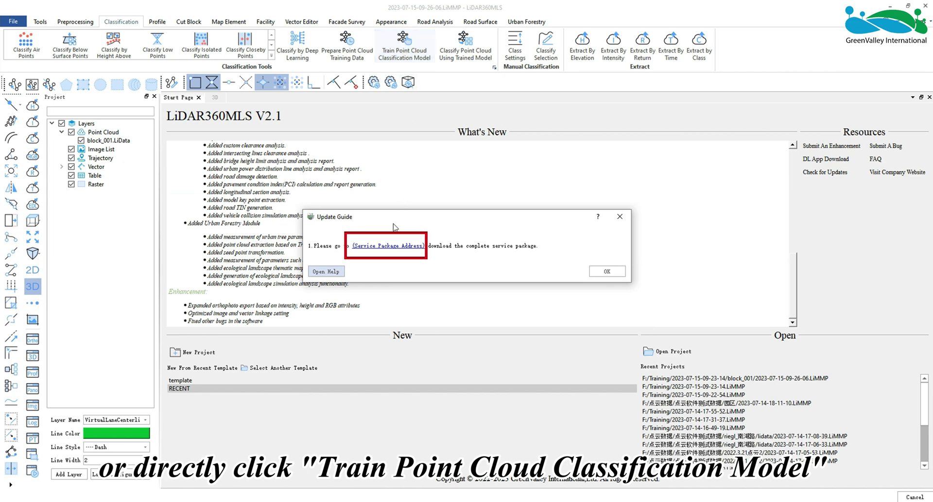
pyautogui.click(388, 244)
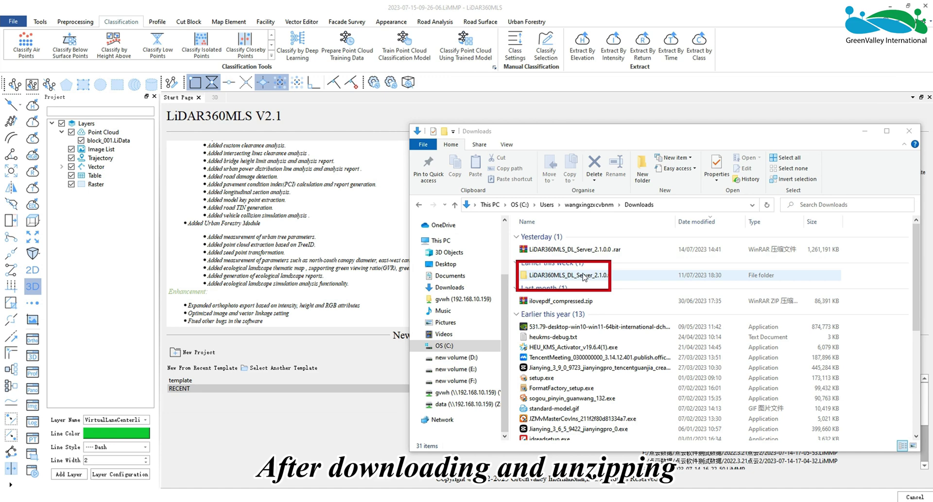
# Step: Copy the four LiDAR360MLS_DL_Server_2.1.0.0 files, including pcseg_main.exe, into the LiDAR360MLS 2.1.0.0 folder
pyautogui.doubleClick(583, 275)
pyautogui.moveTo(572, 305); pyautogui.dragTo(583, 233)
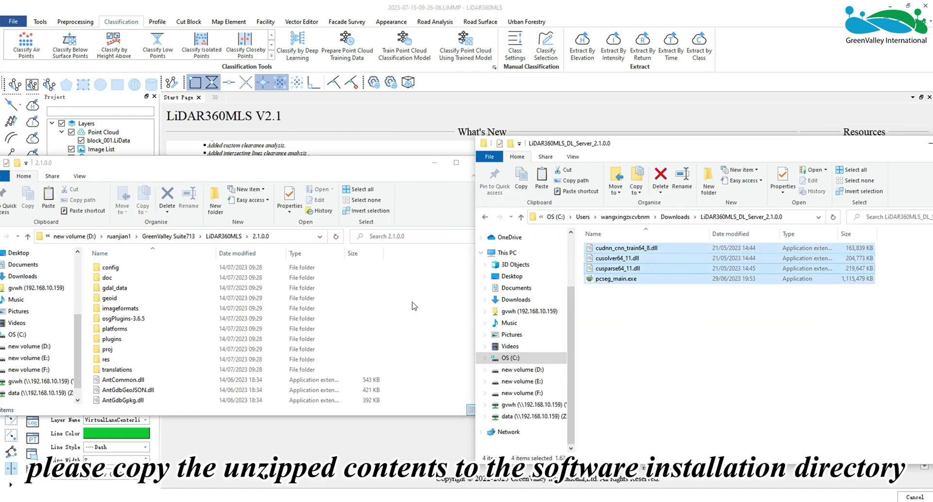
pyautogui.moveTo(651, 256); pyautogui.dragTo(437, 338)
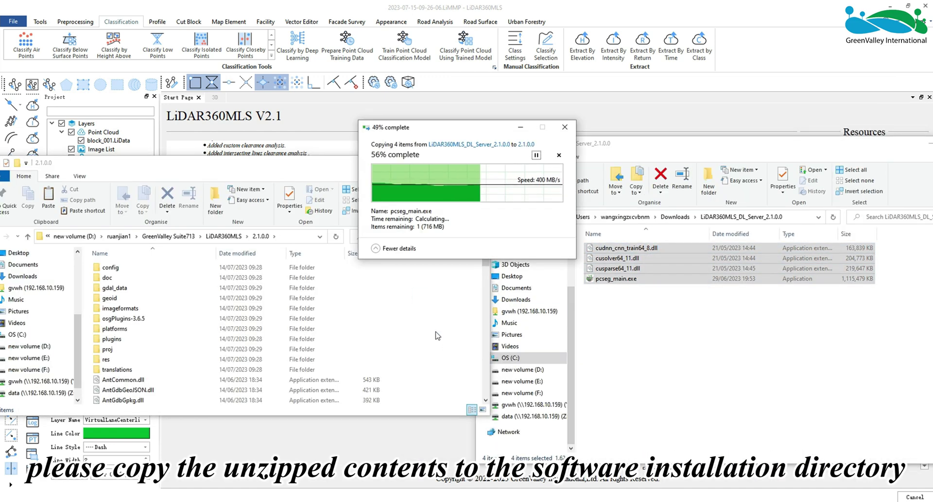
pyautogui.scroll(5, 240, 336)
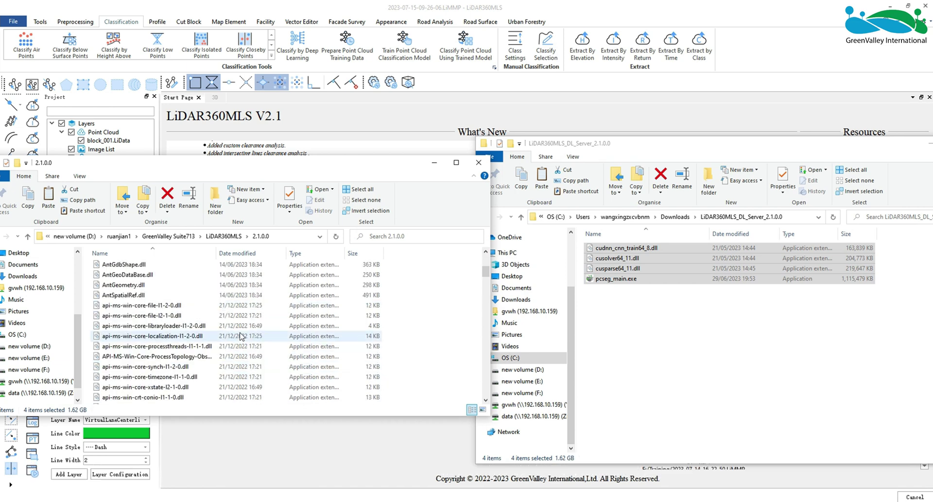
pyautogui.scroll(3, 241, 336)
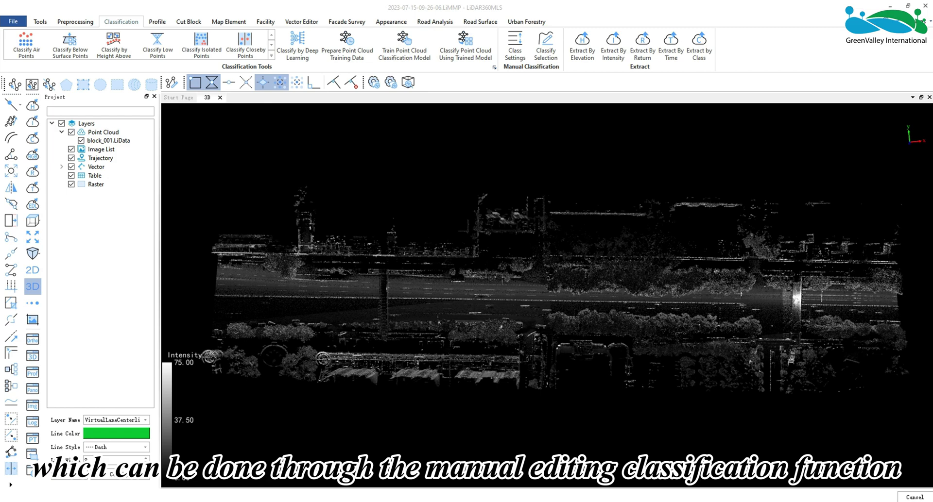
# Step: Try the manual classification tools, then draw a profile section line across the point cloud
pyautogui.click(514, 46)
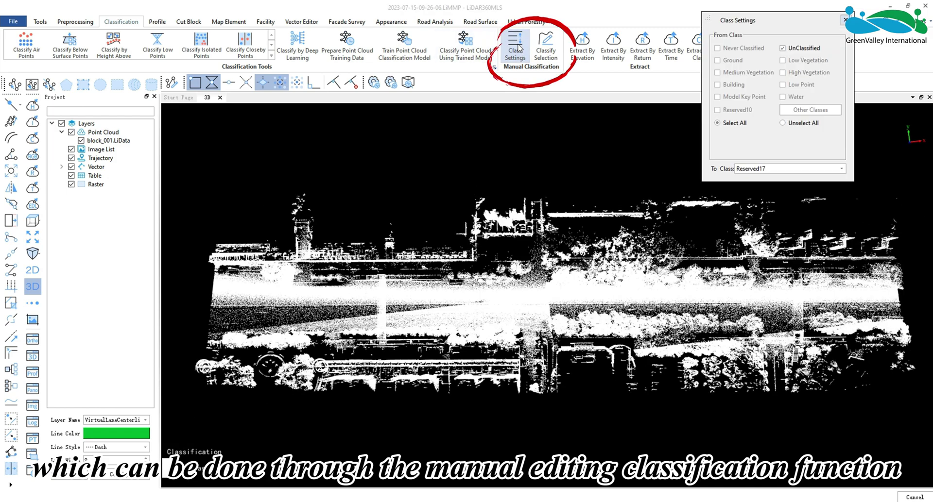
pyautogui.click(550, 53)
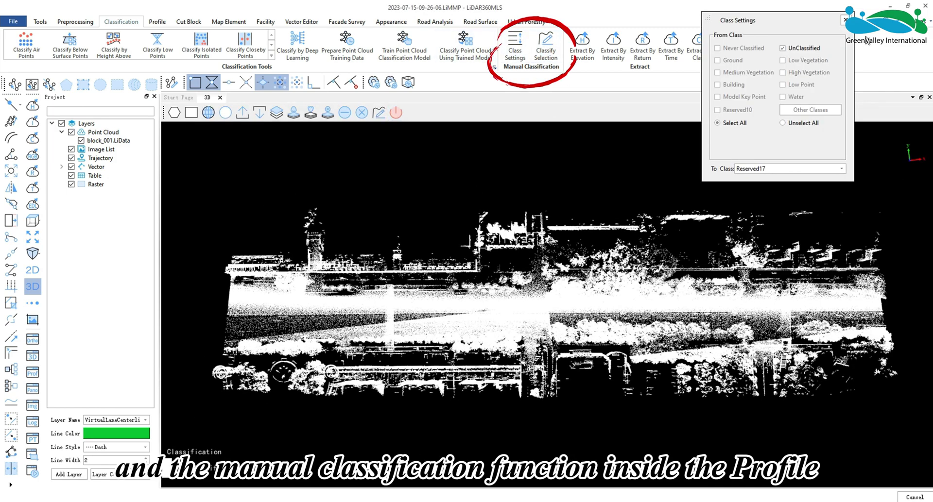
pyautogui.click(396, 112)
pyautogui.click(157, 22)
pyautogui.click(15, 44)
pyautogui.click(412, 132)
pyautogui.click(394, 235)
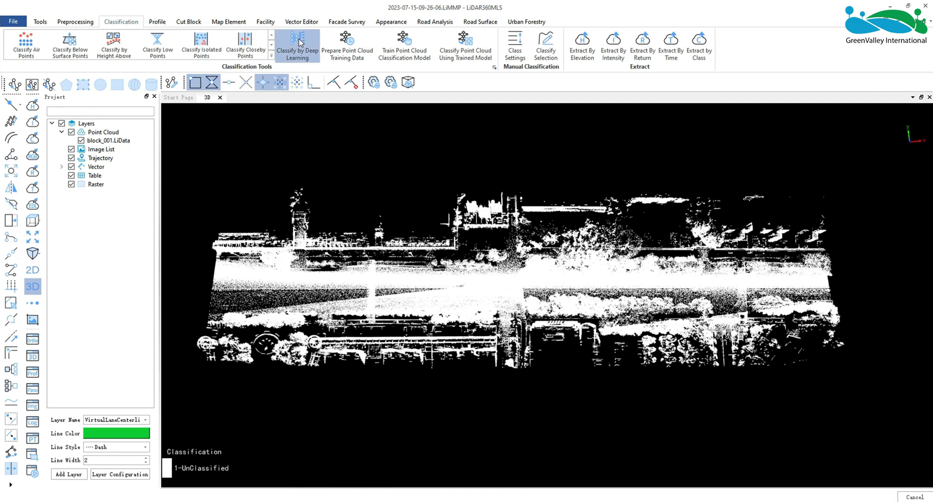
# Step: Keep GV_Road_MLS and map only Ground, High Vegetation, Building, Static Cars and Dynamic Cars
pyautogui.click(297, 45)
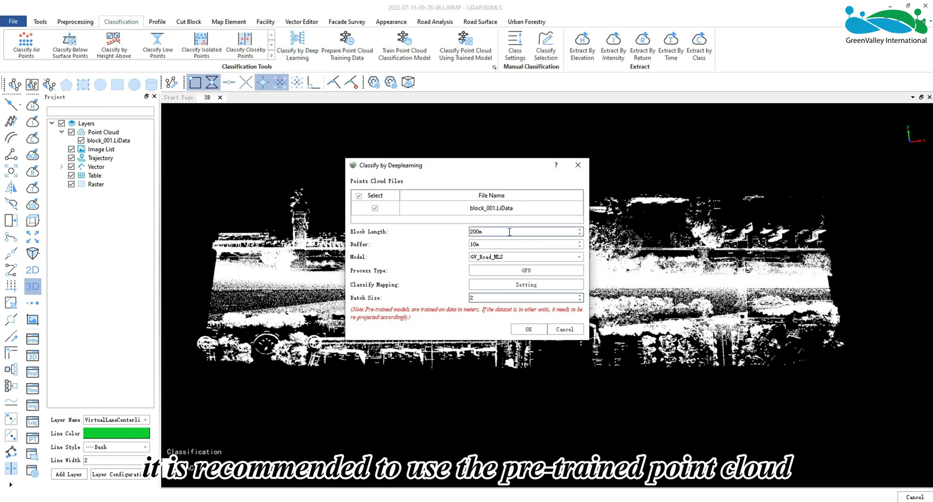
pyautogui.click(579, 257)
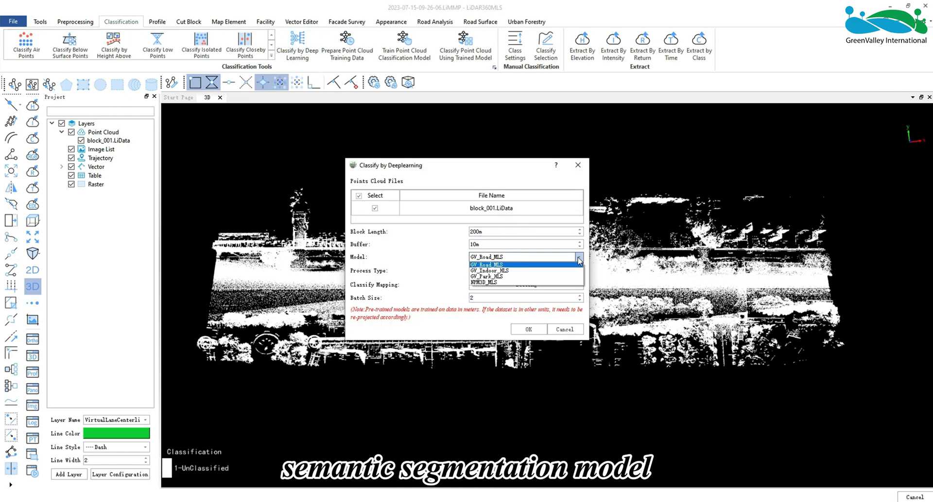
pyautogui.click(527, 265)
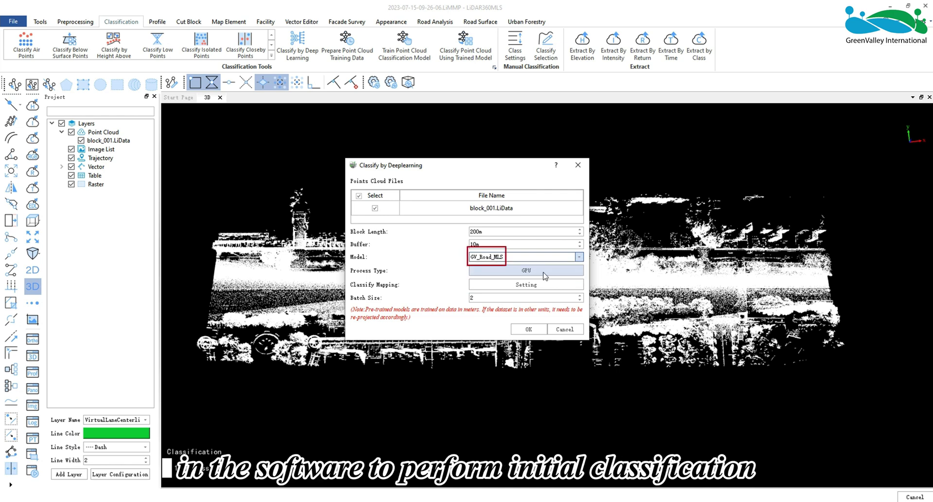
pyautogui.click(544, 285)
pyautogui.moveTo(317, 117); pyautogui.dragTo(326, 115)
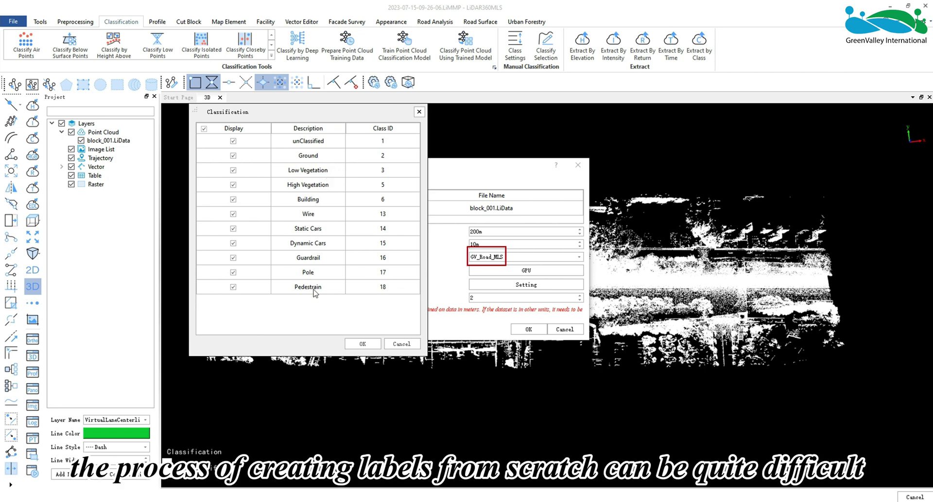
pyautogui.click(204, 128)
pyautogui.click(233, 184)
pyautogui.click(234, 199)
pyautogui.click(233, 155)
pyautogui.click(233, 228)
pyautogui.click(234, 243)
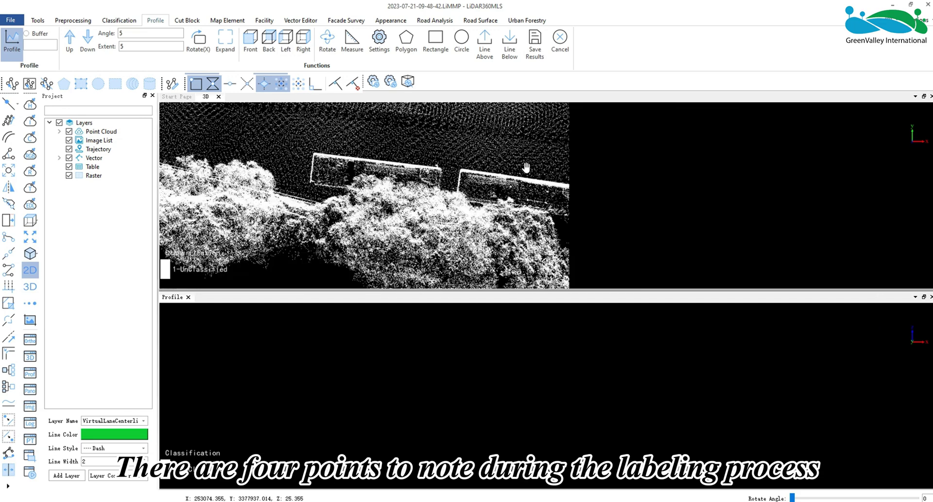
# Step: Cut a profile across the buildings and outline the first ground points as Ground
pyautogui.click(431, 145)
pyautogui.click(692, 159)
pyautogui.click(734, 203)
pyautogui.click(864, 202)
pyautogui.click(853, 217)
pyautogui.click(332, 431)
pyautogui.click(578, 431)
pyautogui.rightClick(377, 456)
# Step: Outline the remaining ground points along the ground line and at the pole base as Ground
pyautogui.click(444, 421)
pyautogui.click(428, 472)
pyautogui.click(573, 464)
pyautogui.rightClick(573, 421)
pyautogui.moveTo(569, 439); pyautogui.dragTo(505, 431, button='middle')
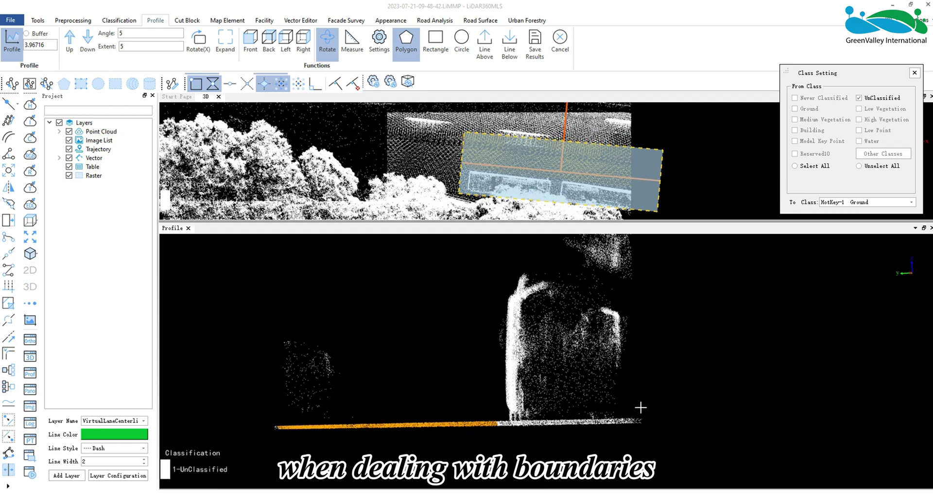
pyautogui.scroll(2, 544, 427)
pyautogui.click(499, 416)
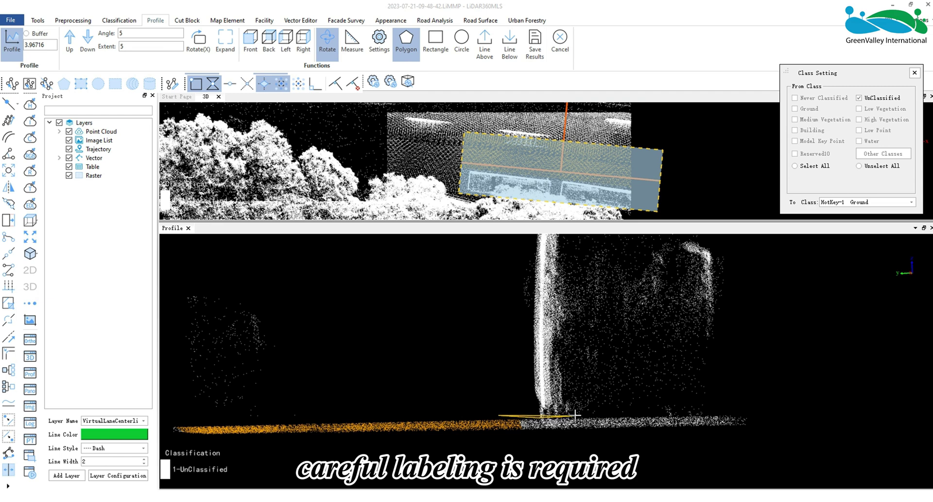
pyautogui.click(799, 405)
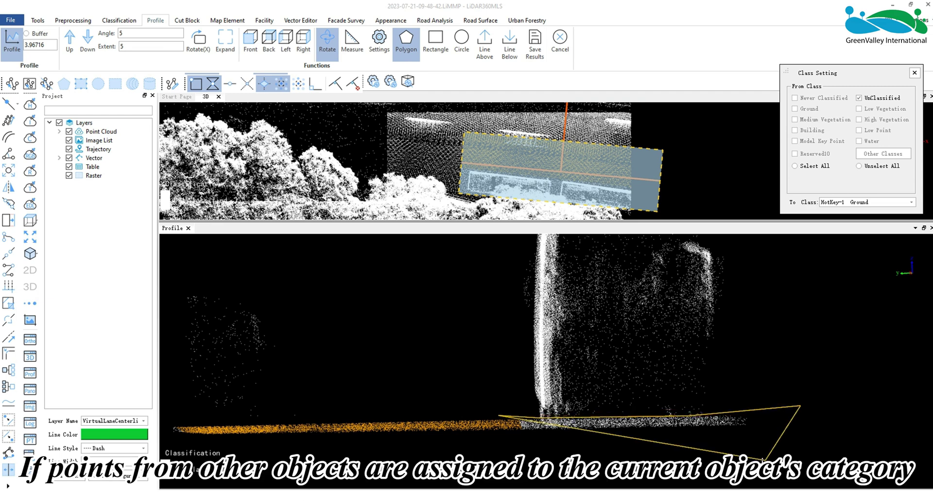
pyautogui.rightClick(719, 459)
pyautogui.click(533, 412)
pyautogui.click(720, 407)
pyautogui.rightClick(514, 432)
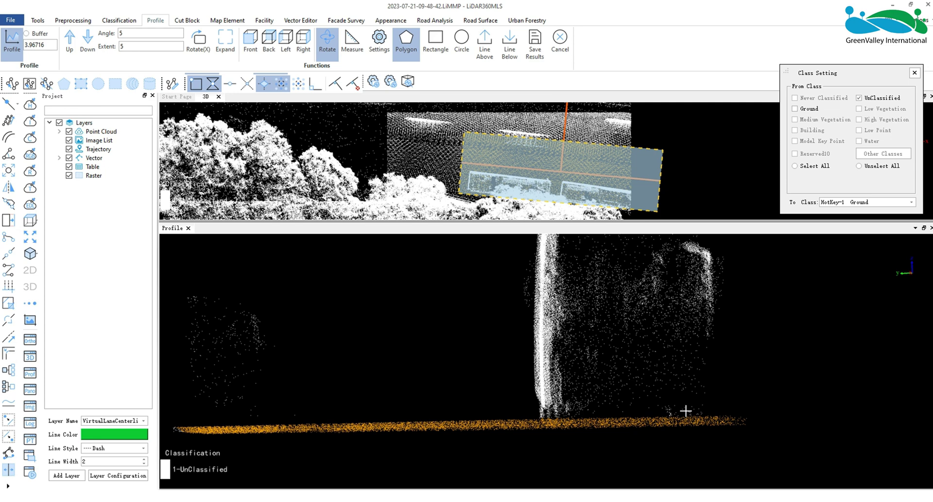
# Step: Label the car points as Reserved10, then label the tree points as High Vegetation
pyautogui.click(836, 208)
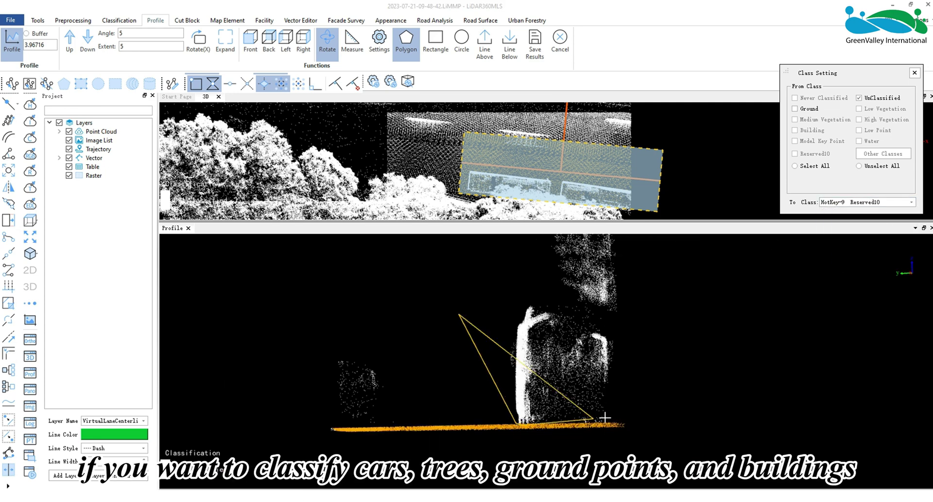
pyautogui.rightClick(605, 418)
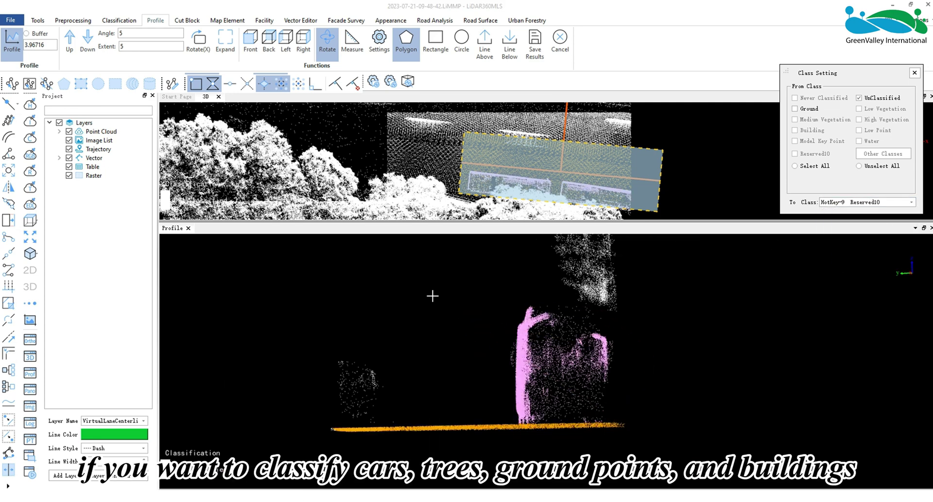
pyautogui.click(865, 202)
pyautogui.click(856, 234)
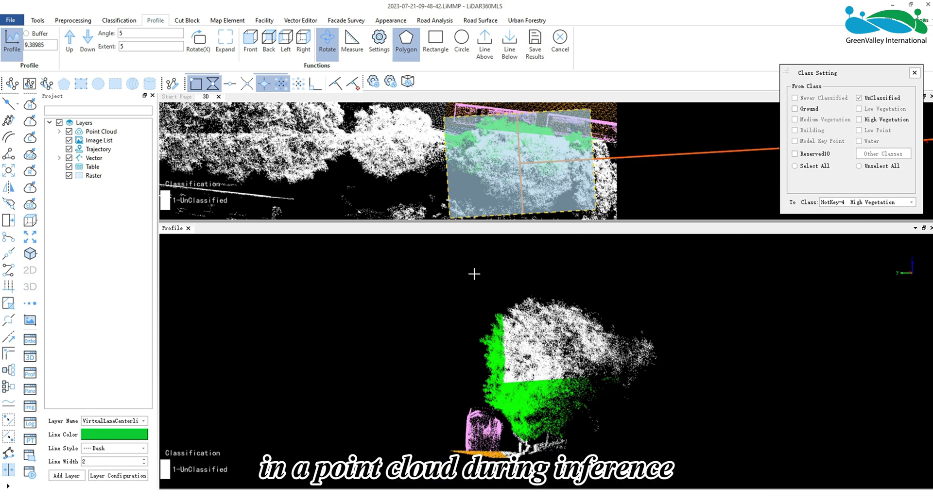
pyautogui.scroll(3, 642, 400)
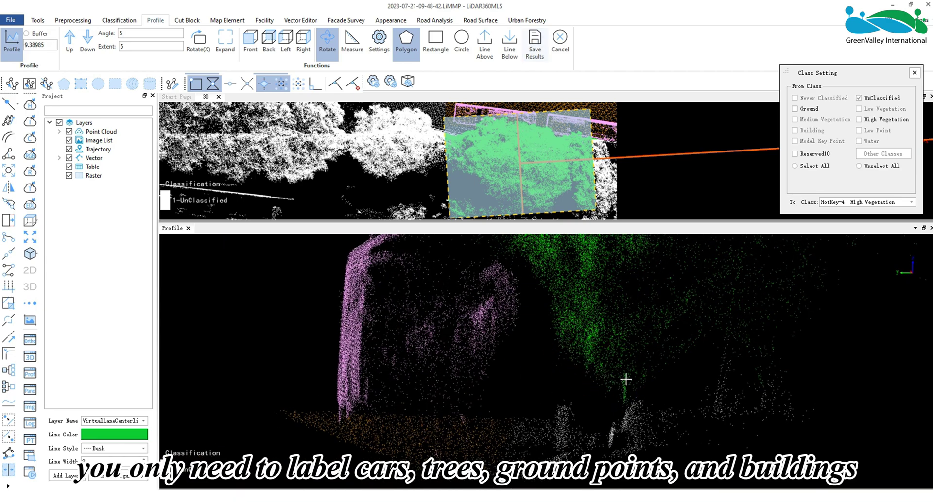
pyautogui.scroll(-6, 625, 380)
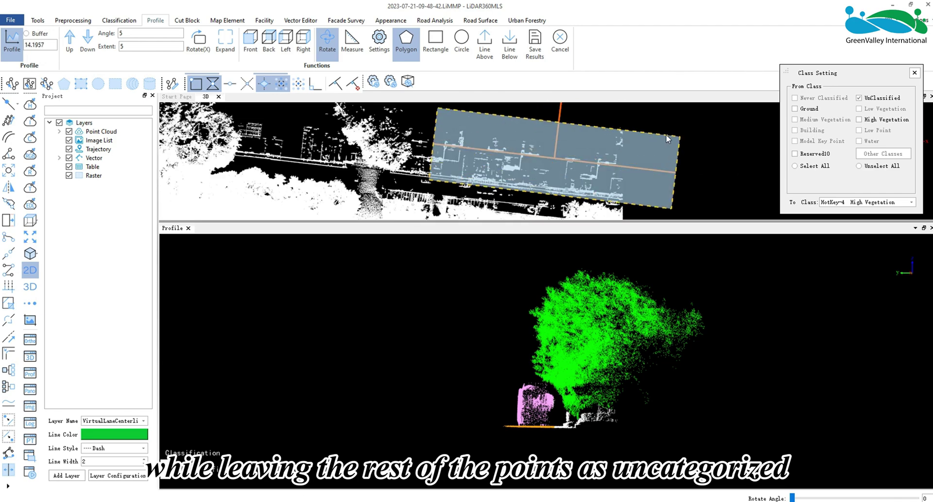
# Step: Switch to Building with hotkey 5 and outline the building's lower points as Building
pyautogui.press('5')
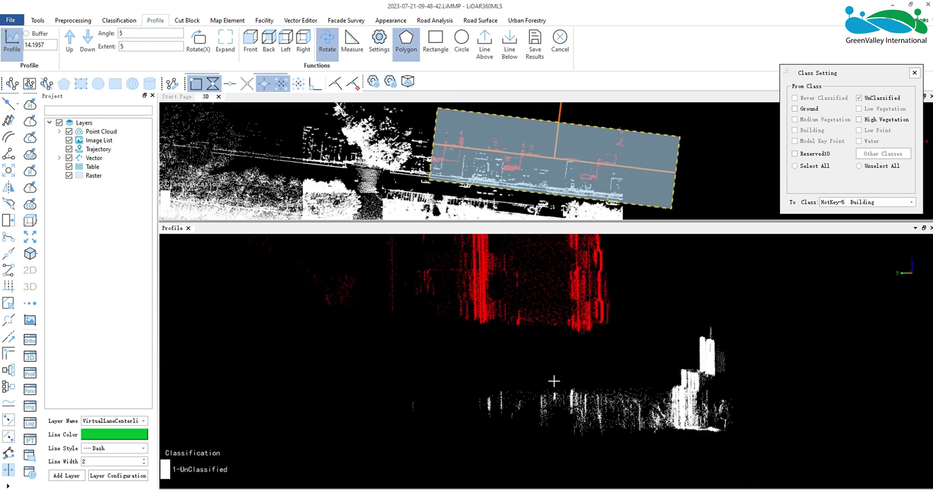
pyautogui.click(332, 373)
pyautogui.click(748, 315)
pyautogui.rightClick(668, 425)
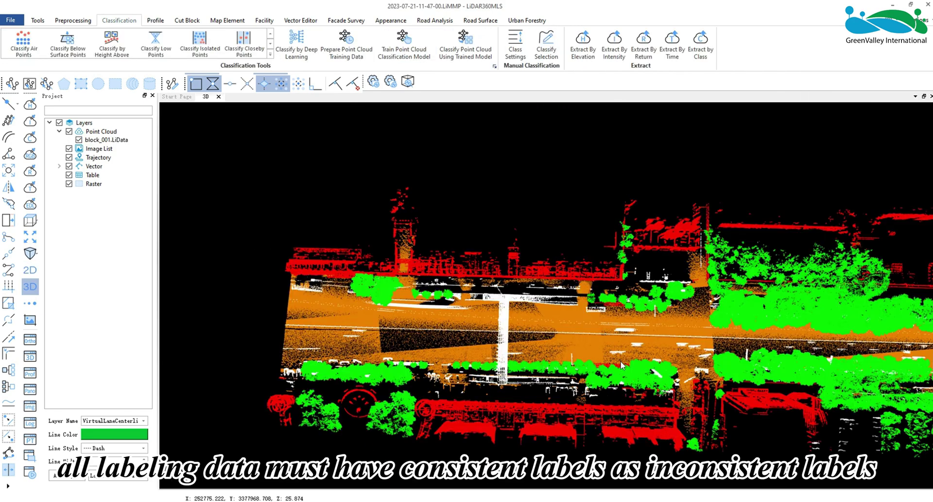
pyautogui.scroll(-3, 518, 357)
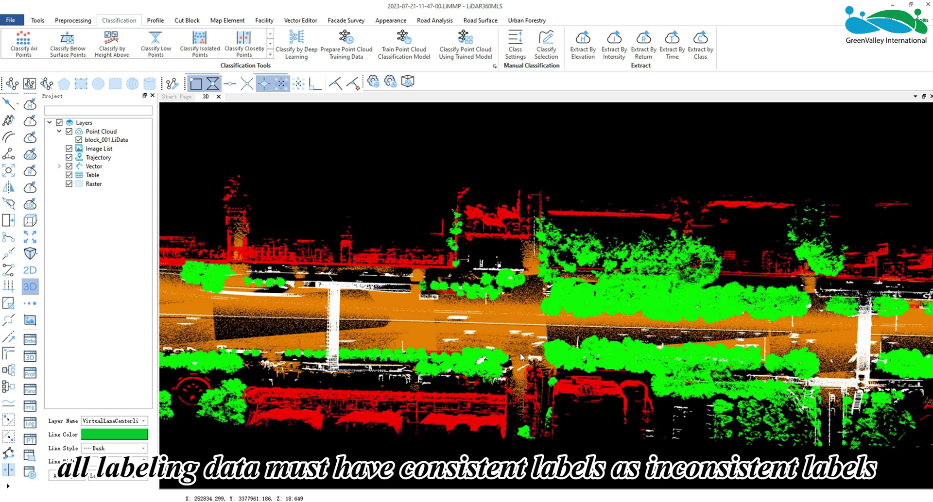
pyautogui.scroll(-3, 519, 359)
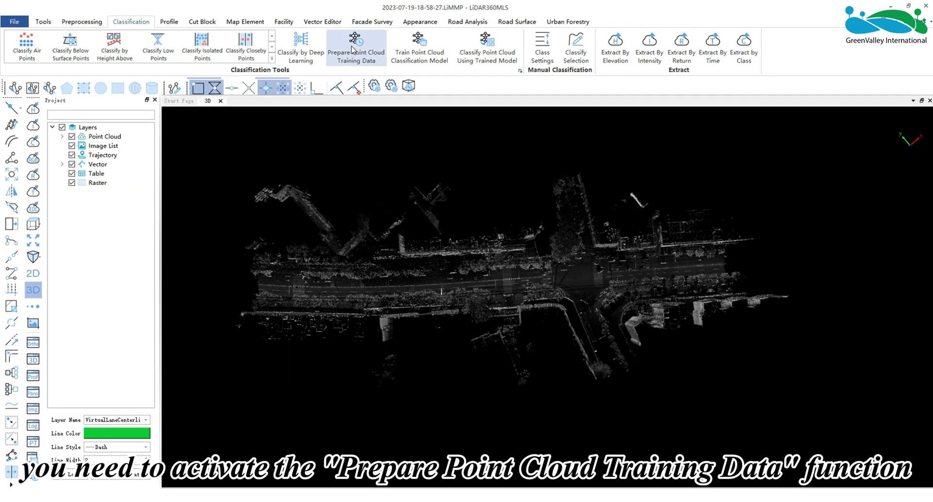
# Step: Clear the Prepare Training Data file list, exclude RGB, and bring up Compute Normals for laser_1
pyautogui.click(352, 45)
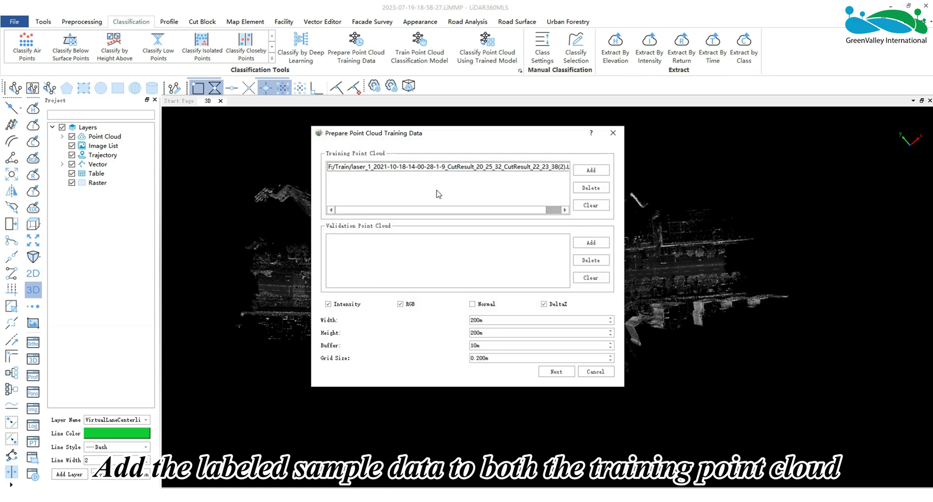
pyautogui.click(591, 205)
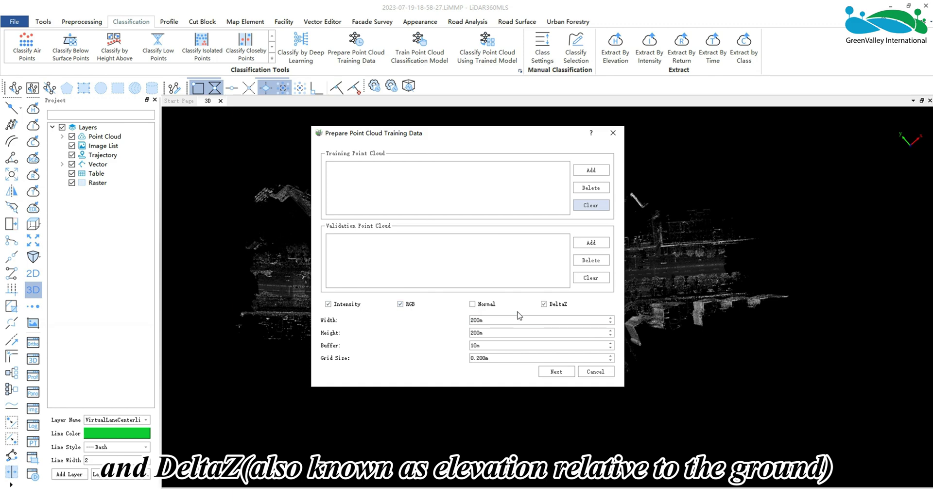
pyautogui.click(410, 305)
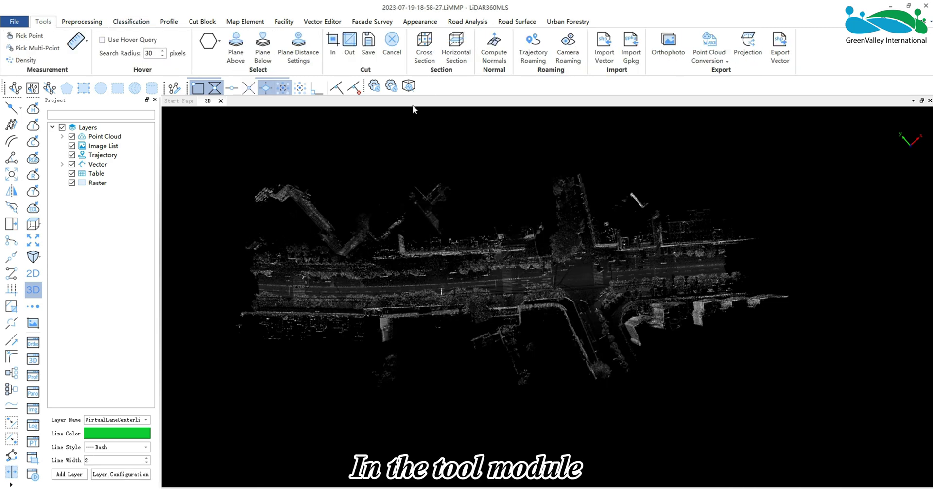
pyautogui.click(488, 57)
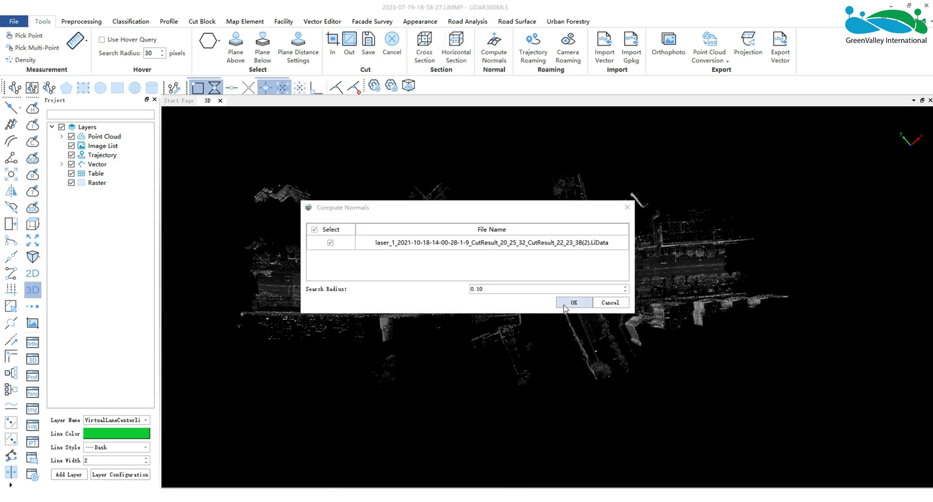
# Step: Compute normals for the laser_1 LiData file with a 0.10 search radius
pyautogui.click(565, 305)
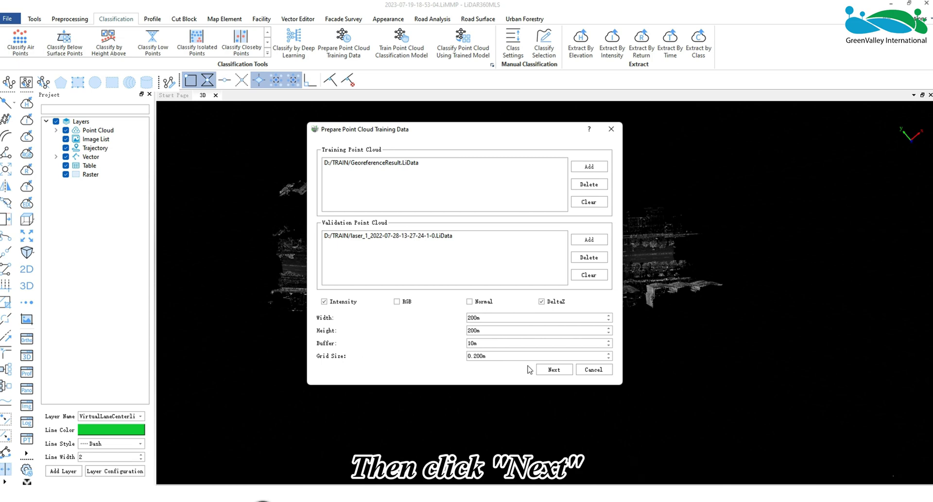
# Step: Ignore class 20_Reserved20 and generate the training data into D:/TRAIN1
pyautogui.click(553, 370)
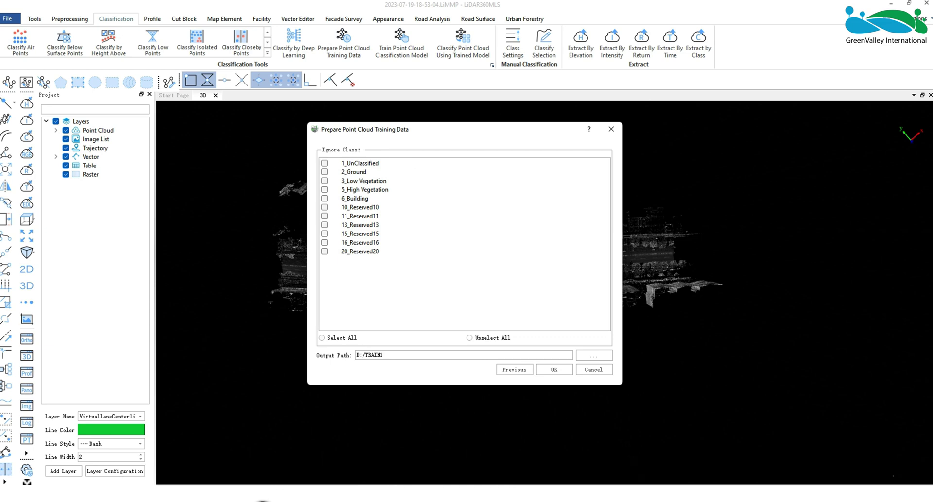
pyautogui.click(324, 252)
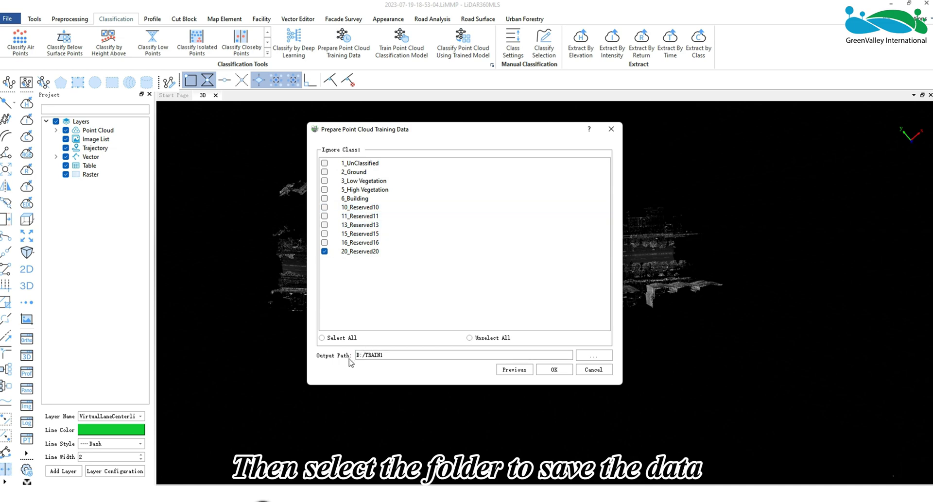
pyautogui.click(549, 370)
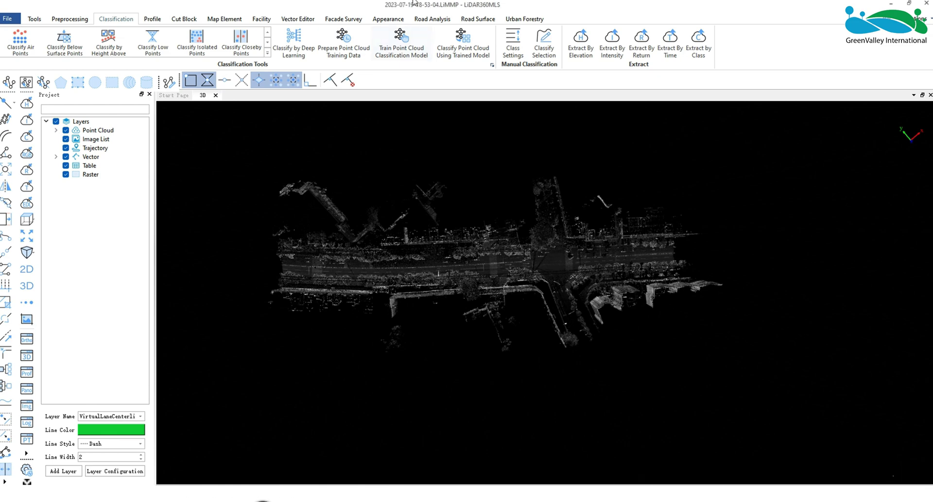
# Step: Load train.plyjson from D:/TRAIN1 as the model's input training data
pyautogui.click(415, 39)
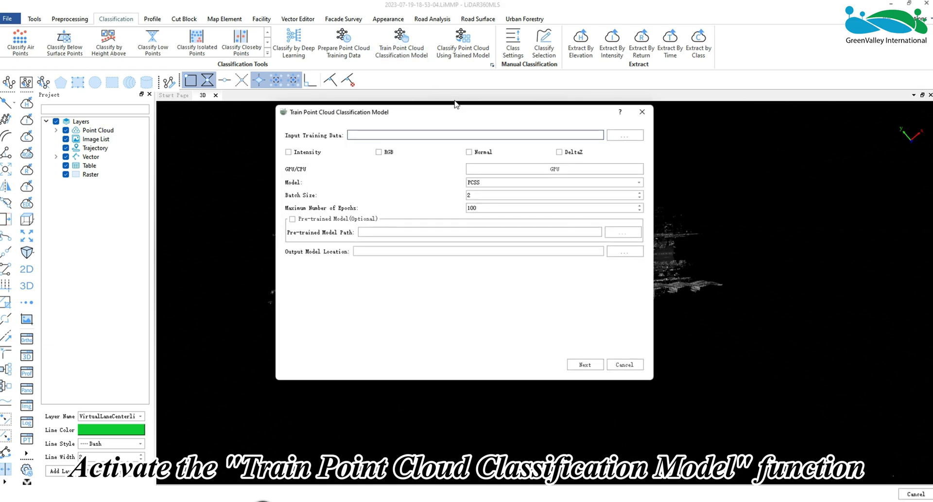
pyautogui.click(624, 135)
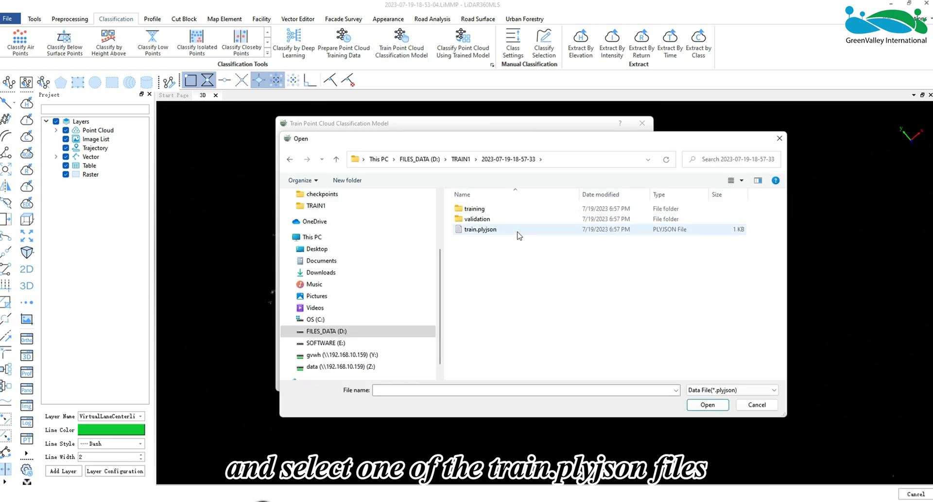
pyautogui.click(519, 235)
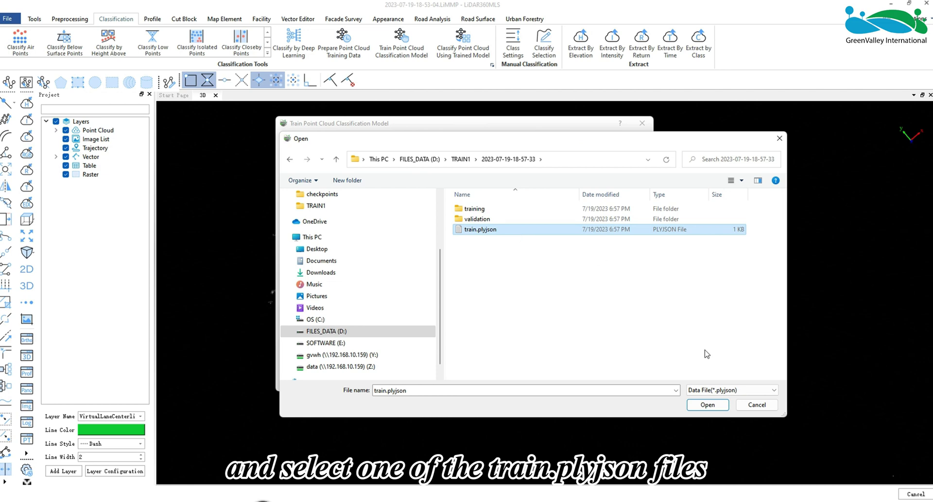
pyautogui.click(707, 404)
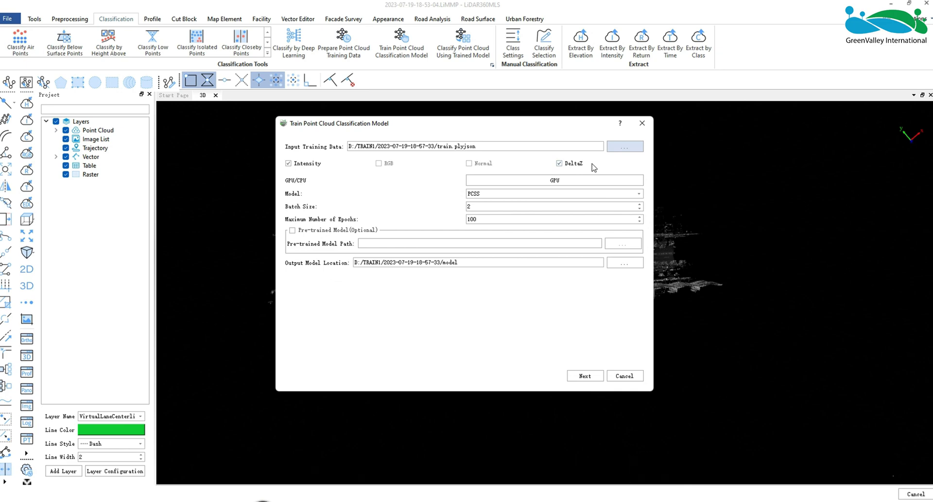
# Step: Confirm GPU as the Process Setting type and bring up the list of training models
pyautogui.click(543, 182)
pyautogui.click(552, 208)
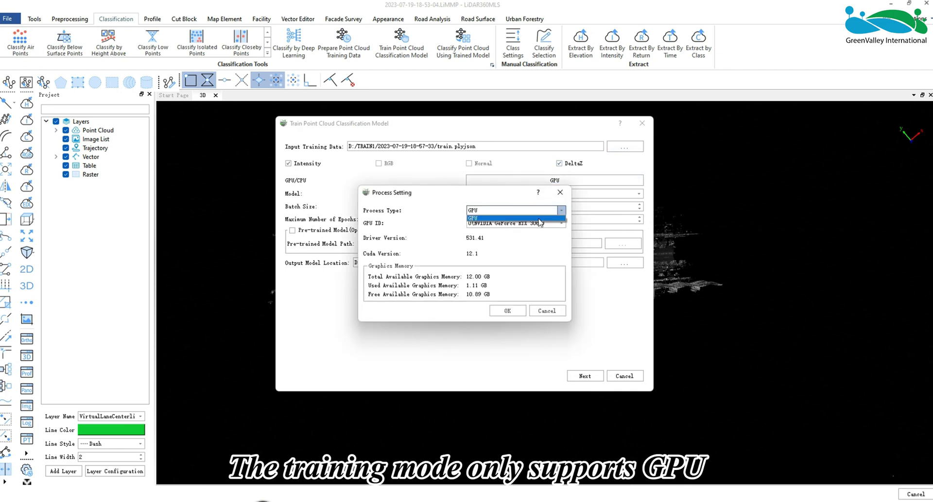
pyautogui.click(539, 218)
pyautogui.click(559, 192)
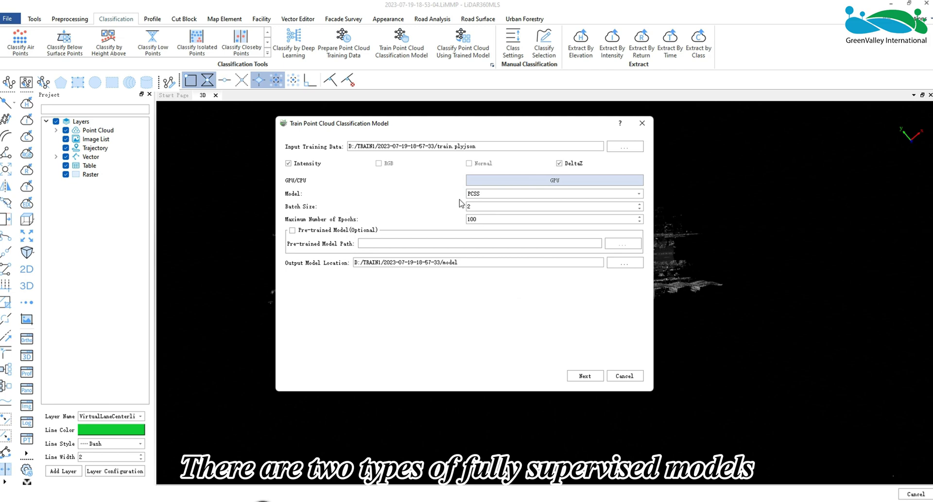
pyautogui.click(491, 194)
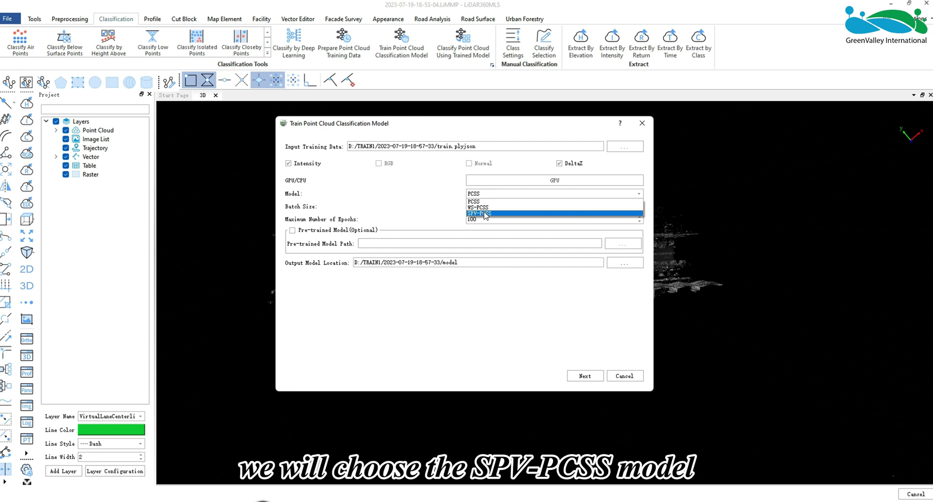
# Step: Choose the SPV-PCSS model, verify the output path ends in 'model', and advance to training
pyautogui.click(484, 213)
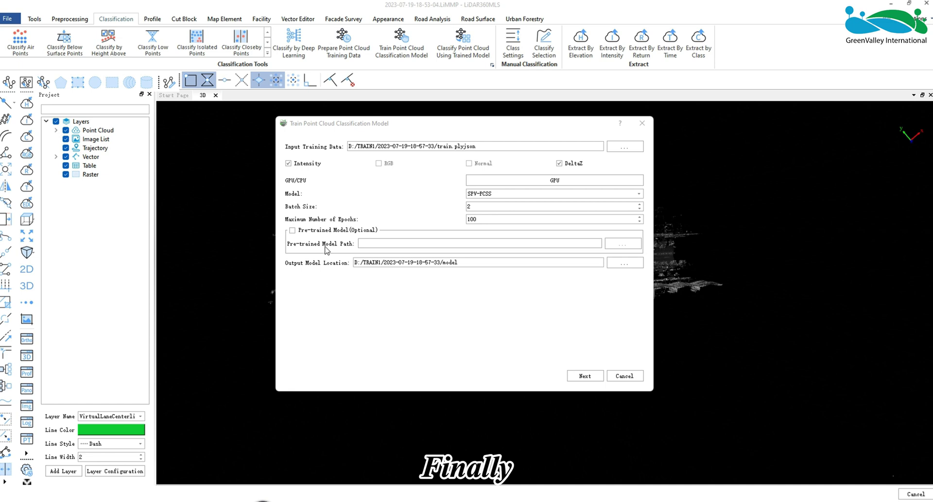
pyautogui.doubleClick(478, 263)
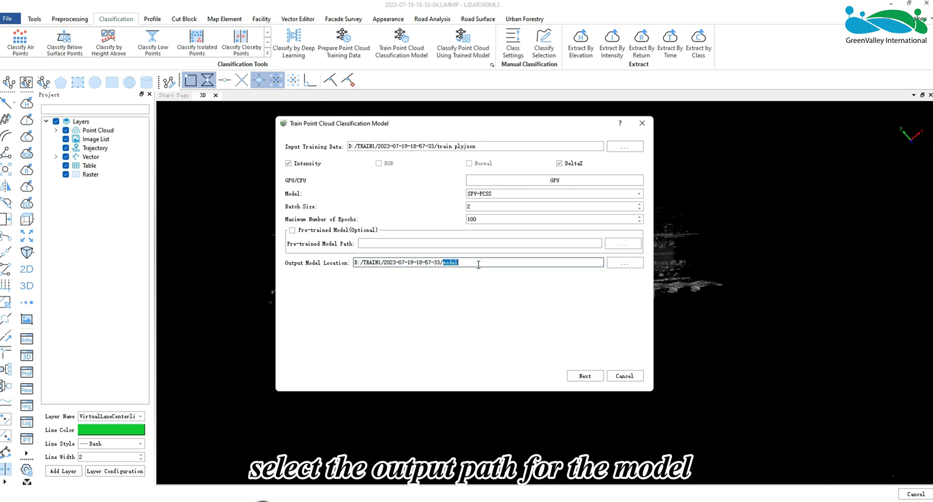
pyautogui.click(584, 378)
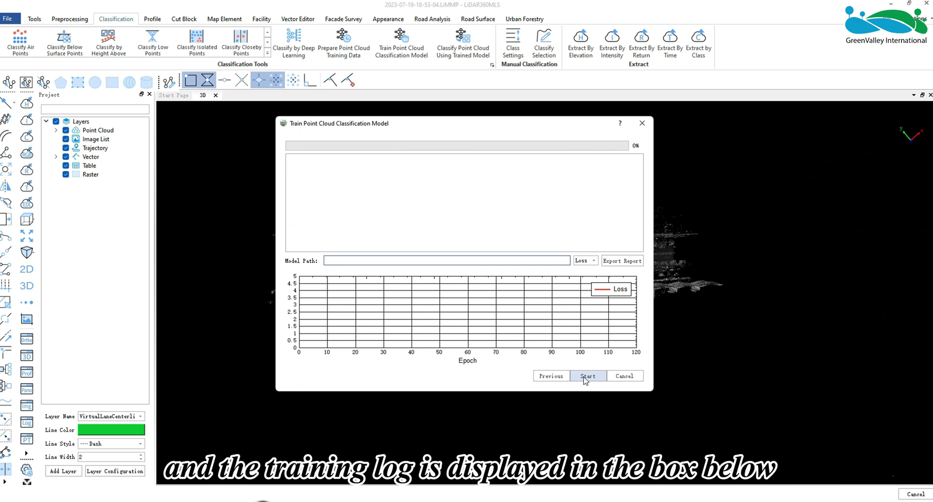
# Step: Start training the SPV-PCSS model, keeping the Loss curve plotted
pyautogui.click(585, 378)
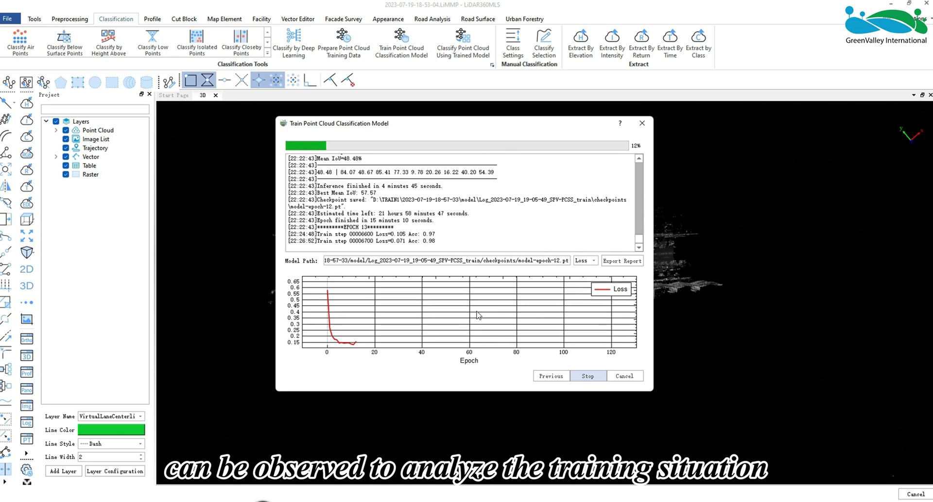
pyautogui.click(585, 261)
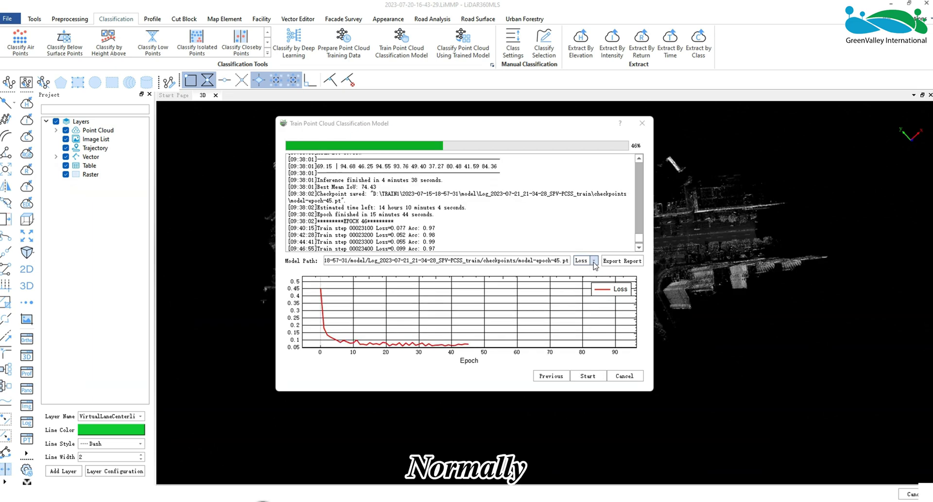
pyautogui.click(584, 268)
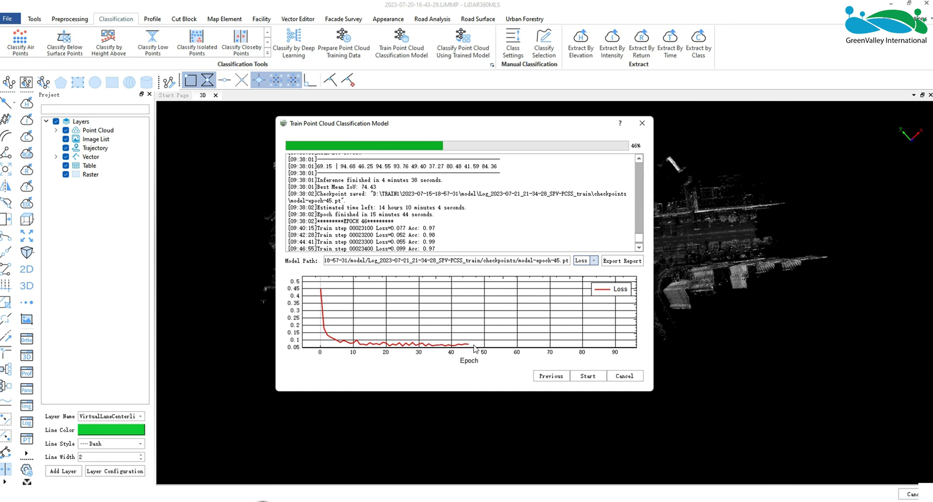
# Step: Switch the training progress chart from Loss to mAcc, then to mIoU
pyautogui.click(593, 261)
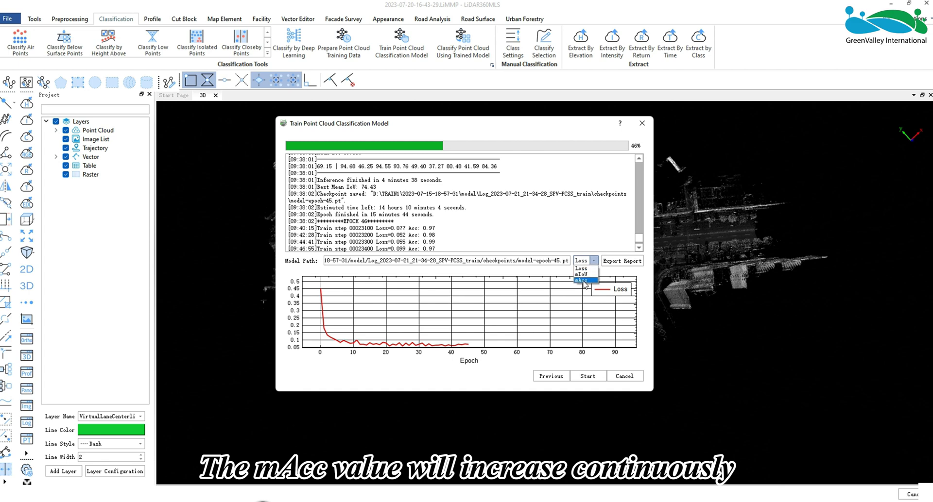
pyautogui.click(583, 281)
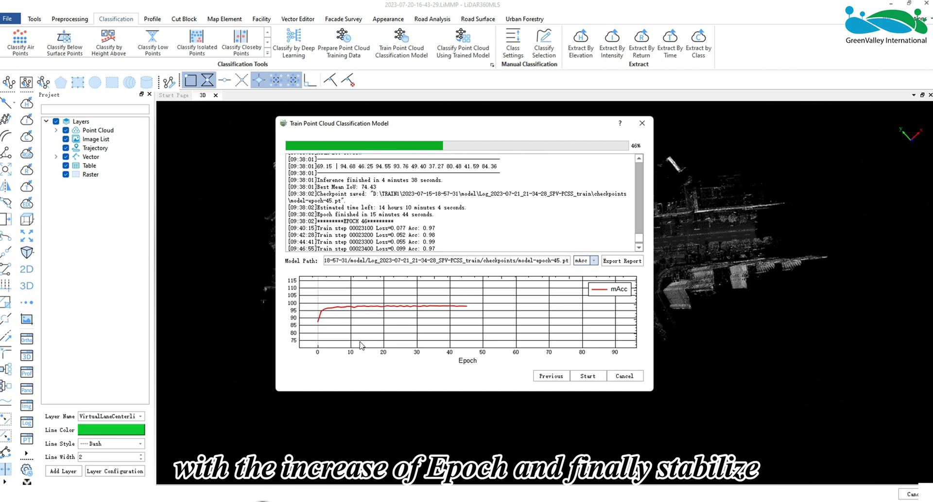
pyautogui.click(593, 261)
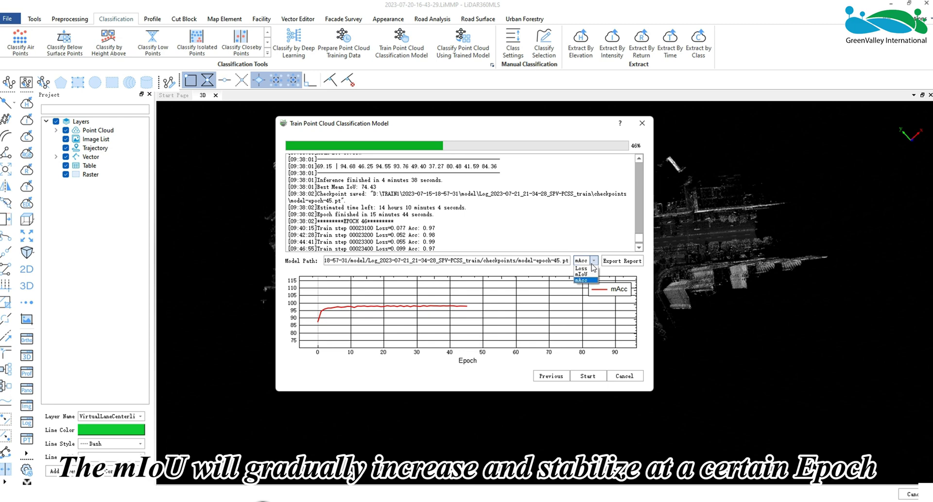
pyautogui.click(585, 274)
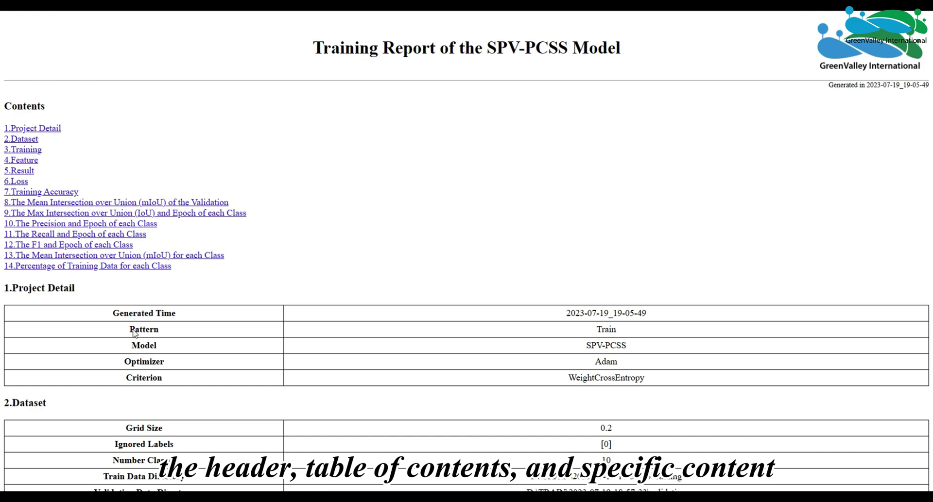
# Step: Jump through the report contents to the 6.Loss and 12.F1 sections
pyautogui.scroll(-6, 439, 369)
pyautogui.scroll(7, 440, 369)
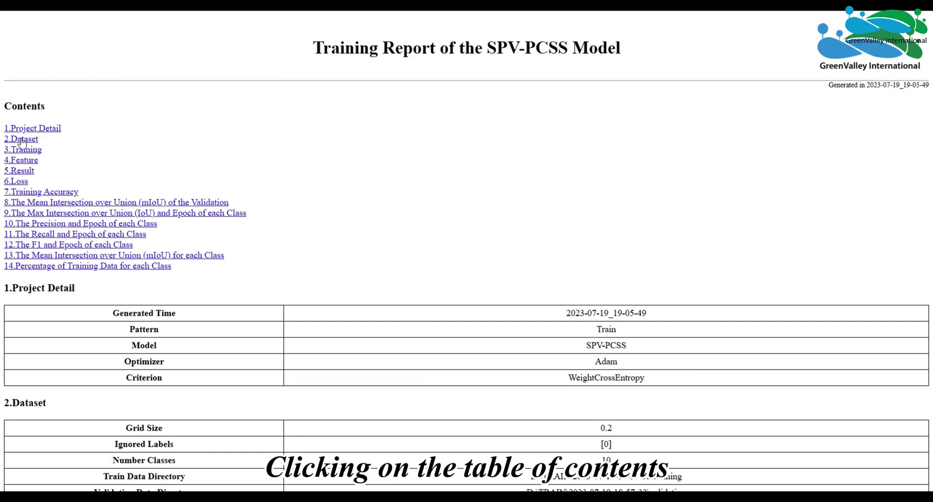
pyautogui.click(17, 184)
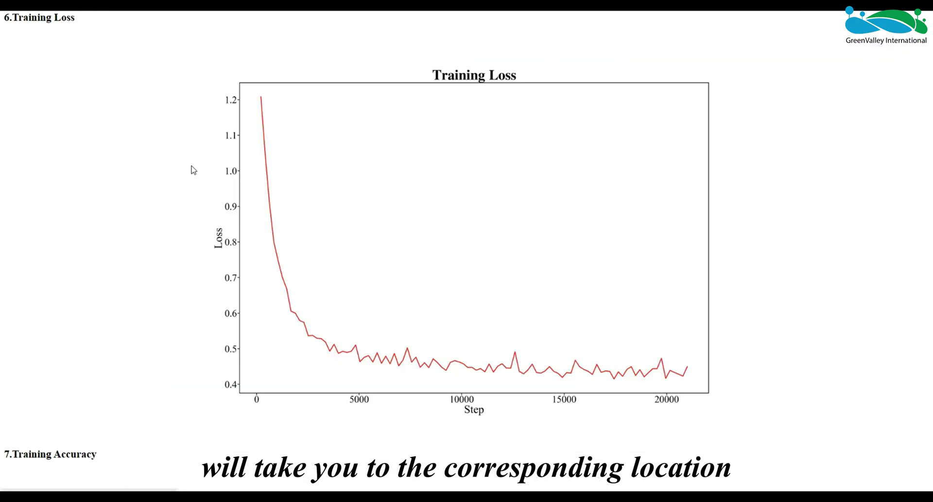
pyautogui.scroll(15, 427, 354)
pyautogui.scroll(3, 89, 268)
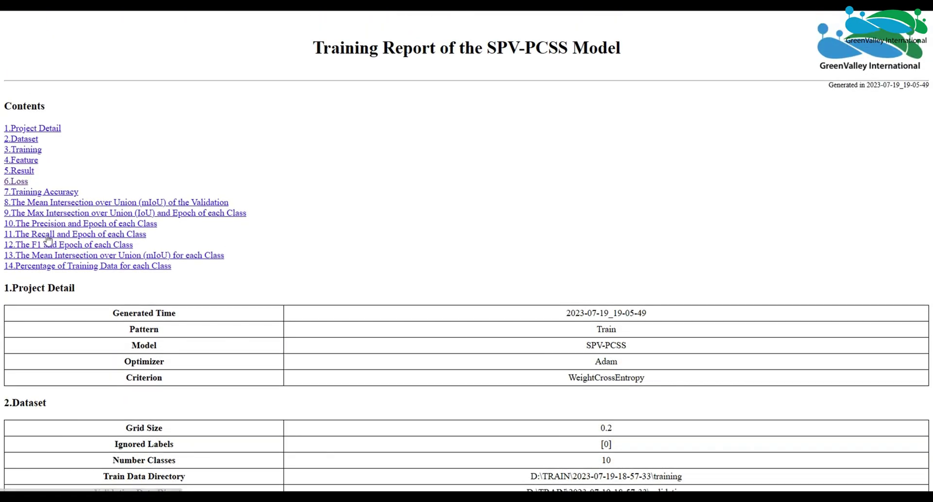
pyautogui.click(34, 246)
# Step: Scroll through the Project Detail, Dataset, Training, Feature and Result tables to the Training Loss chart
pyautogui.scroll(20, 462, 320)
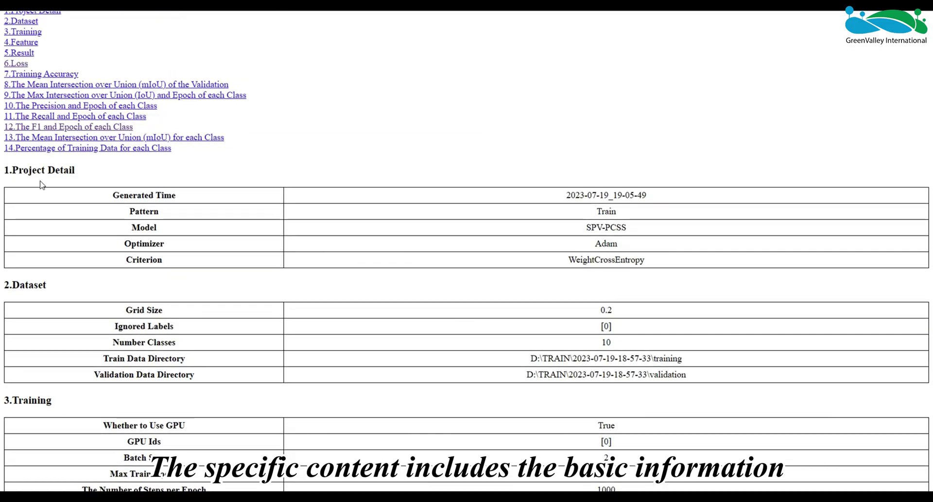
pyautogui.scroll(-2, 433, 182)
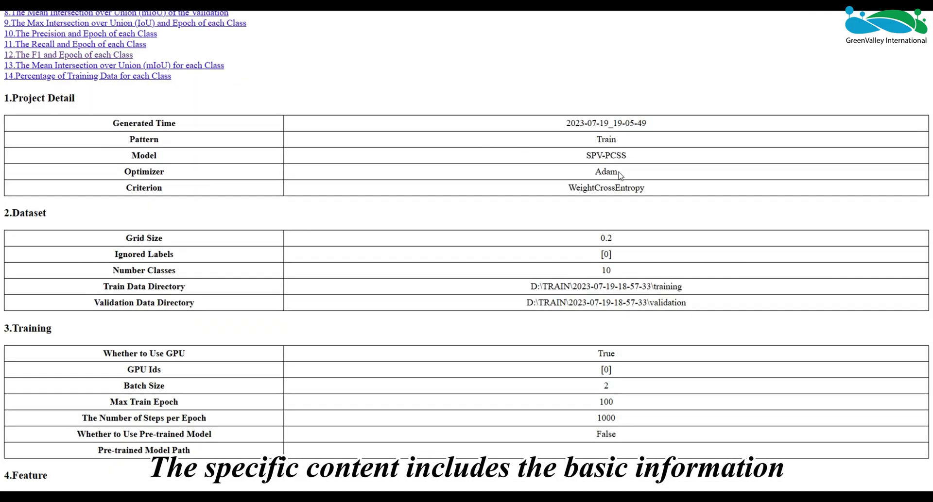
pyautogui.scroll(-4, 607, 217)
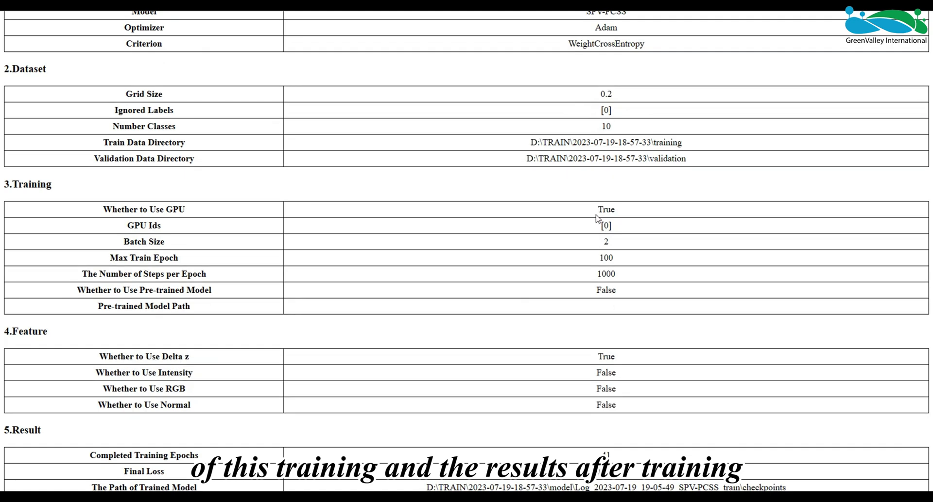
pyautogui.scroll(2, 597, 218)
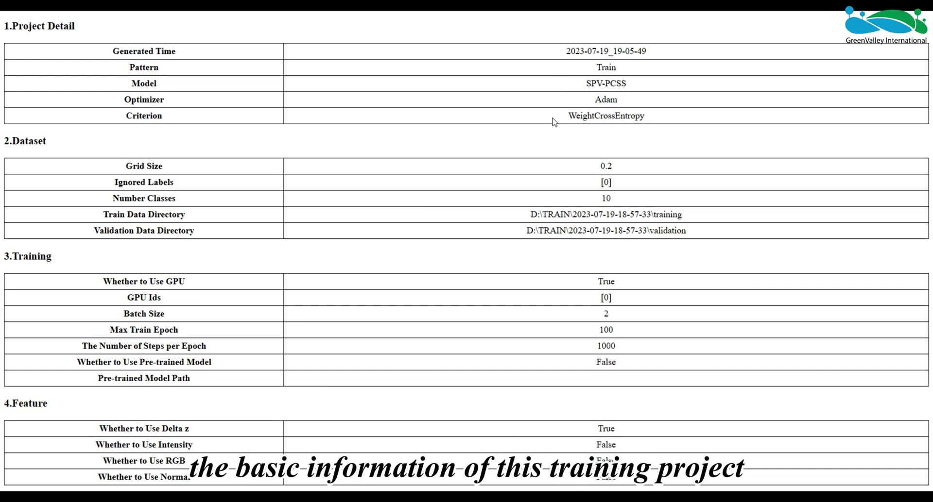
pyautogui.scroll(-2, 528, 182)
pyautogui.scroll(-2, 524, 117)
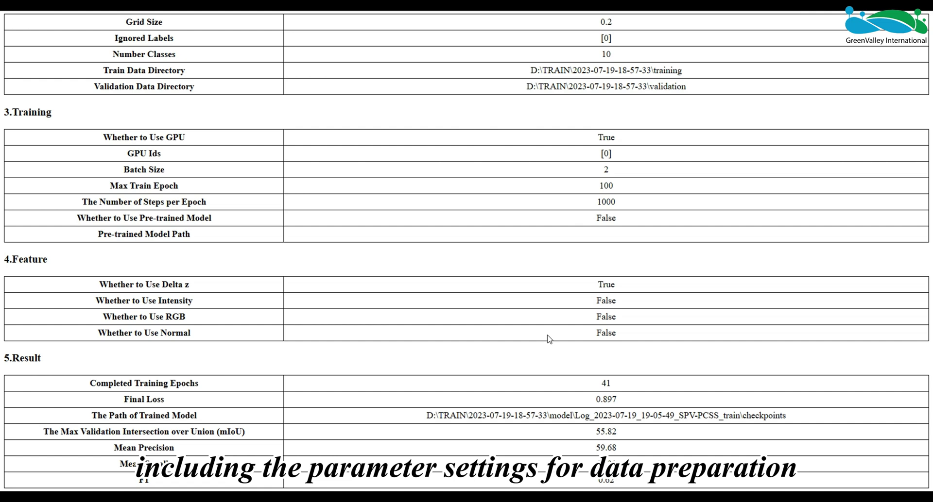
pyautogui.scroll(-2, 549, 338)
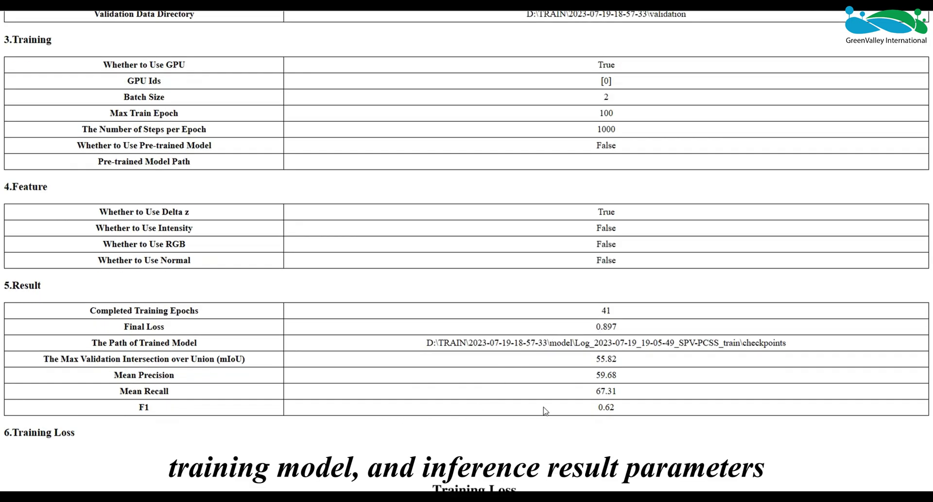
pyautogui.scroll(-10, 545, 411)
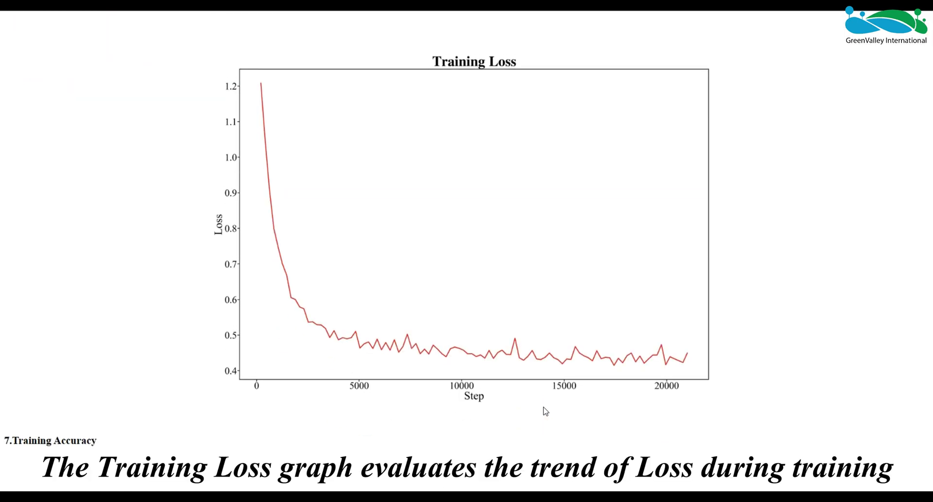
# Step: Scroll past the Training Loss graph to the 7.Training Accuracy chart
pyautogui.scroll(2, 545, 411)
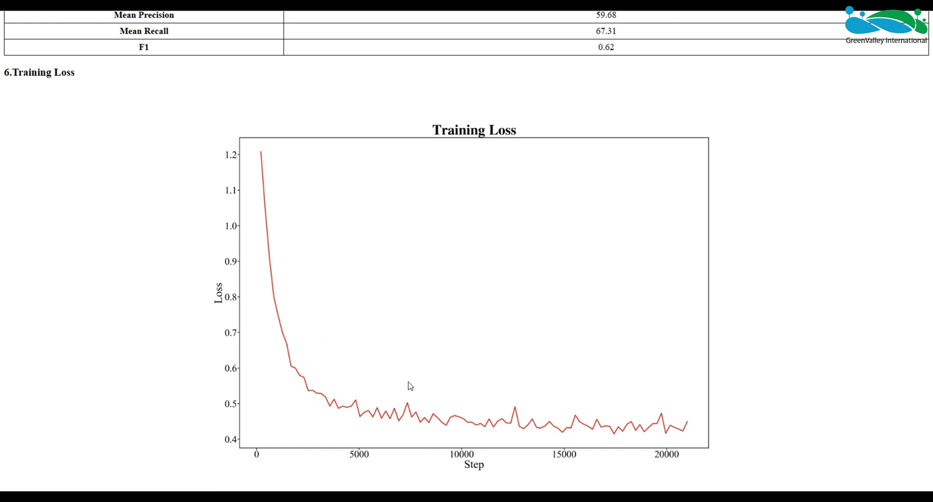
pyautogui.scroll(-7, 316, 235)
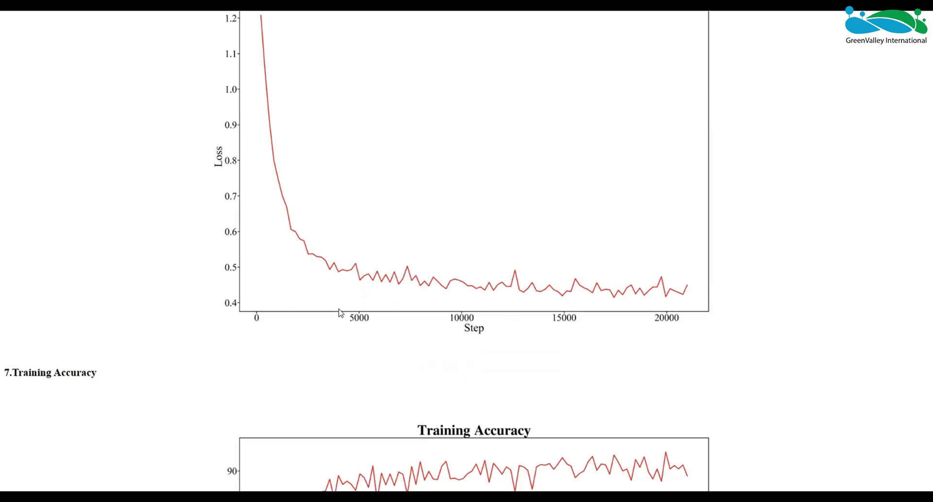
pyautogui.scroll(-1, 348, 323)
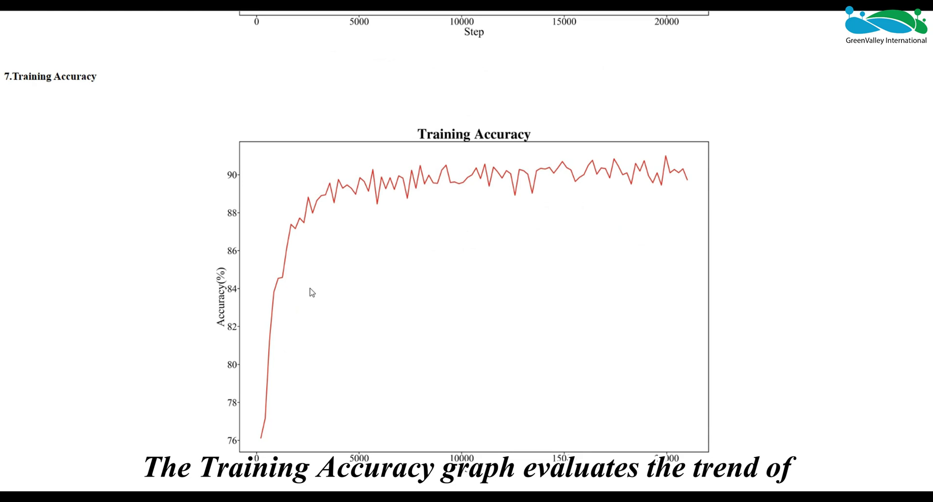